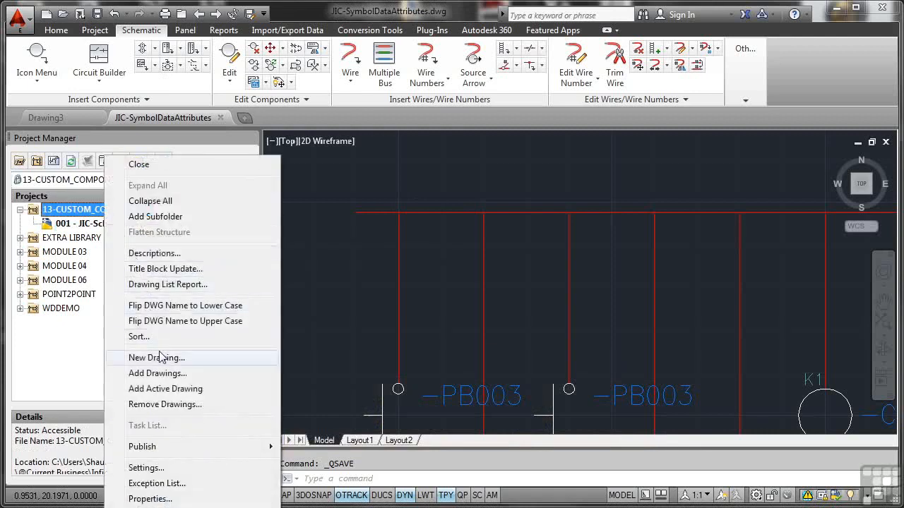
# Add the active drawing to the 13-CUSTOM_COMPONENTS project with the project default values applied, and set its sheet value to 002.
pyautogui.click(162, 390)
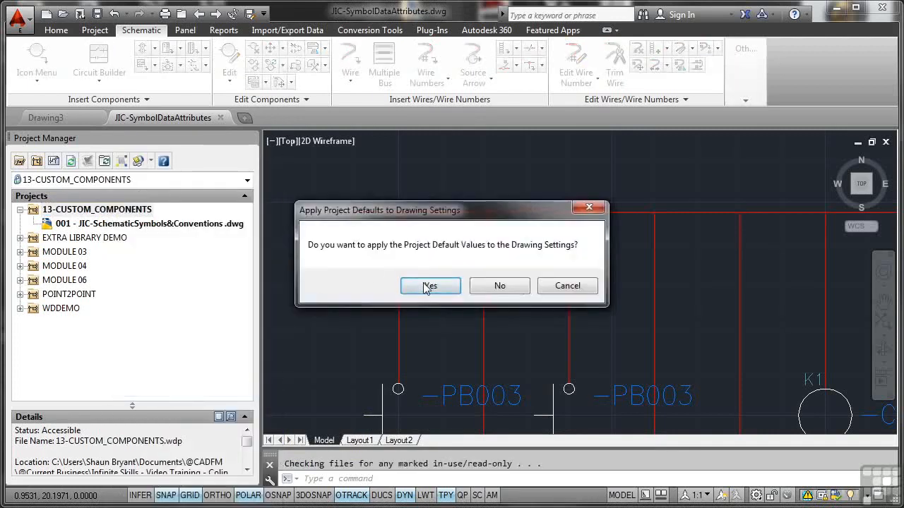
pyautogui.click(428, 287)
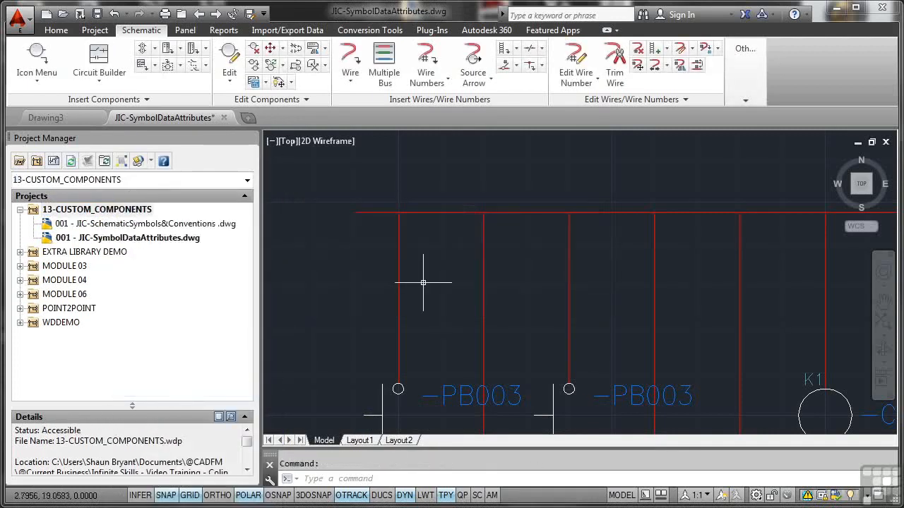
pyautogui.rightClick(142, 241)
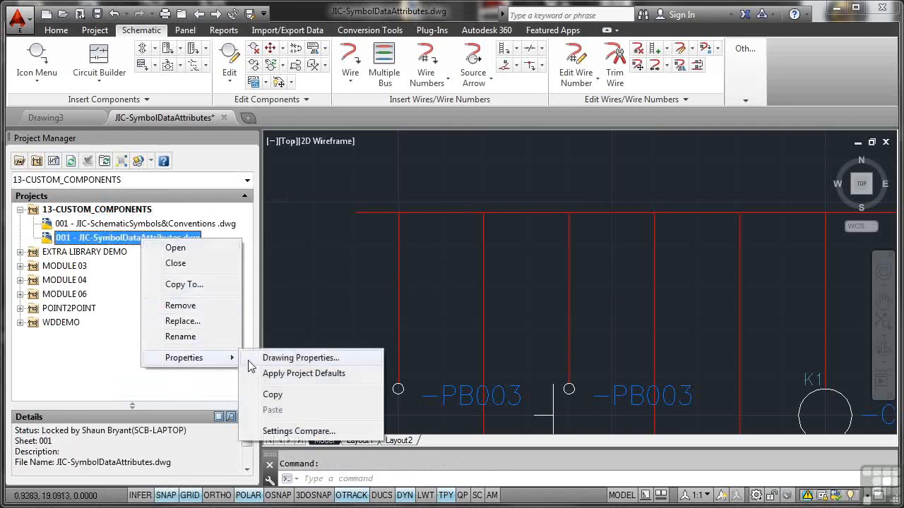
pyautogui.click(248, 364)
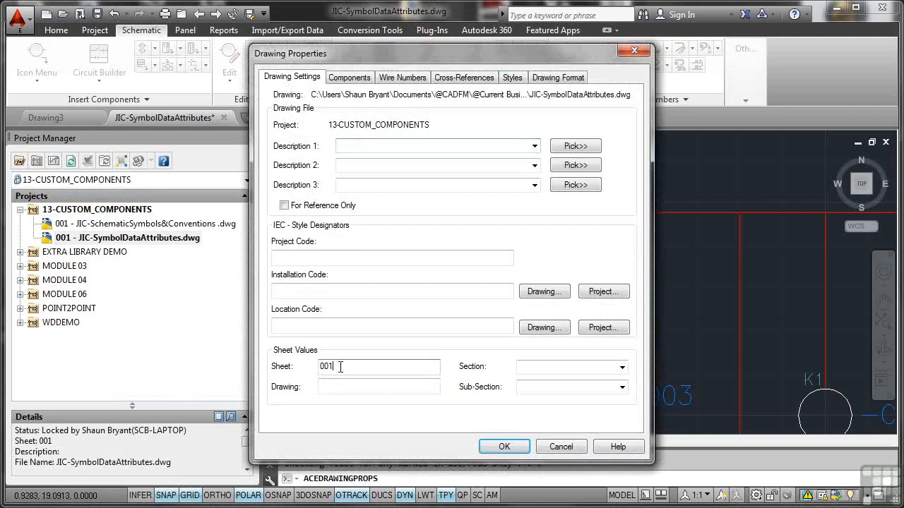
pyautogui.press('BackSpace')
pyautogui.write('2')
pyautogui.press('Return')
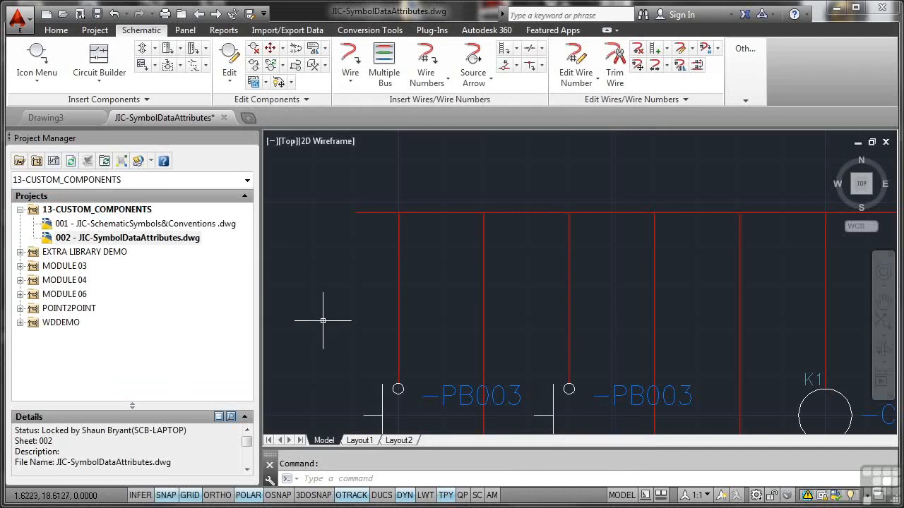
# On layer 0, draw a circle of radius 0.25 centred at 2.5, 18.75 on the first vertical wire, above the push button.
pyautogui.click(55, 29)
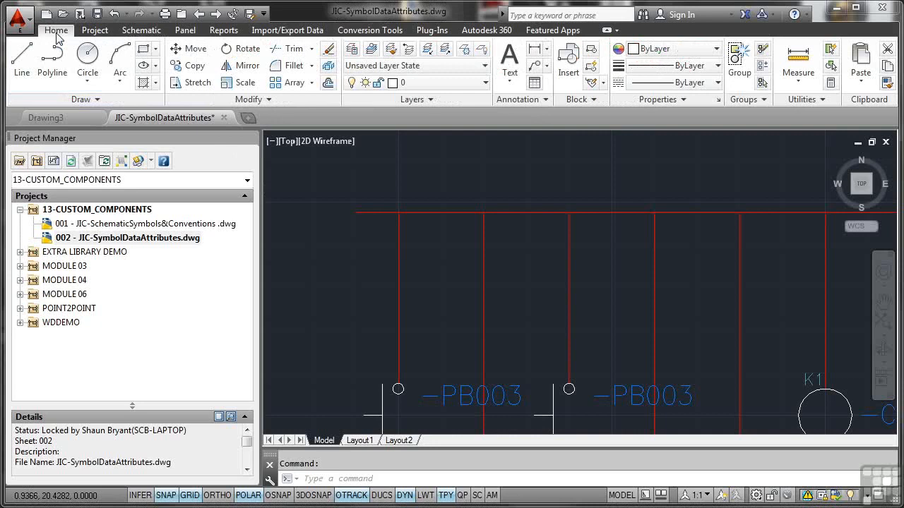
pyautogui.click(484, 83)
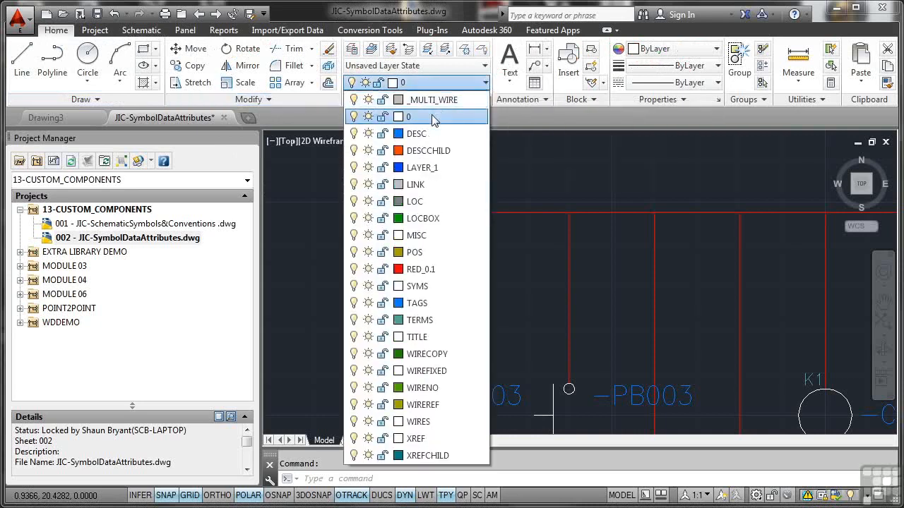
pyautogui.click(434, 117)
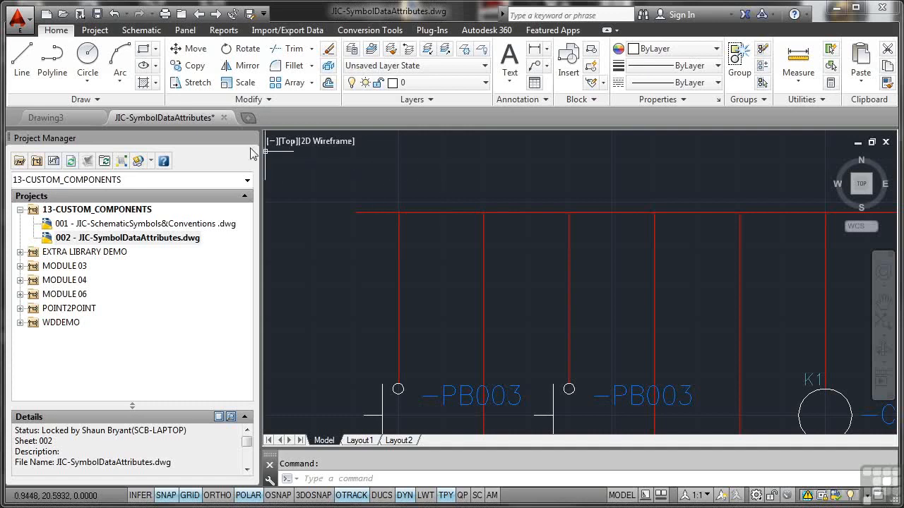
pyautogui.click(90, 85)
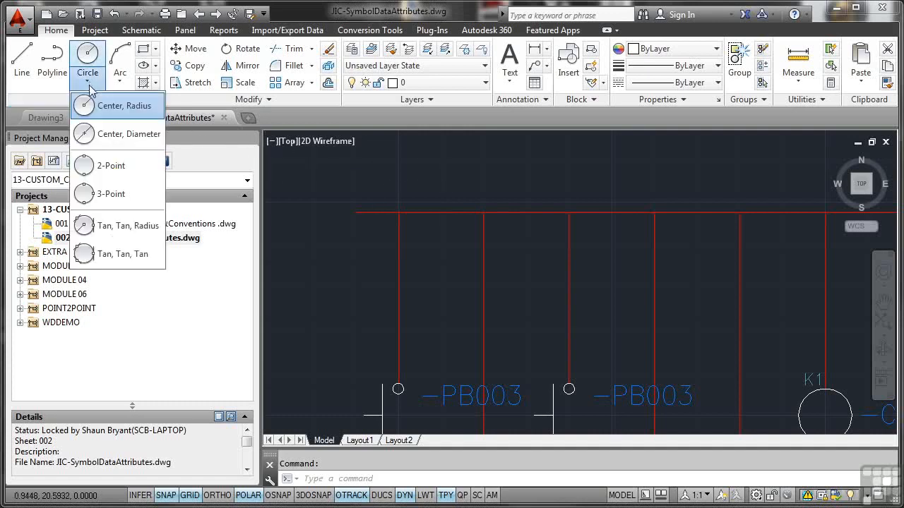
pyautogui.click(95, 102)
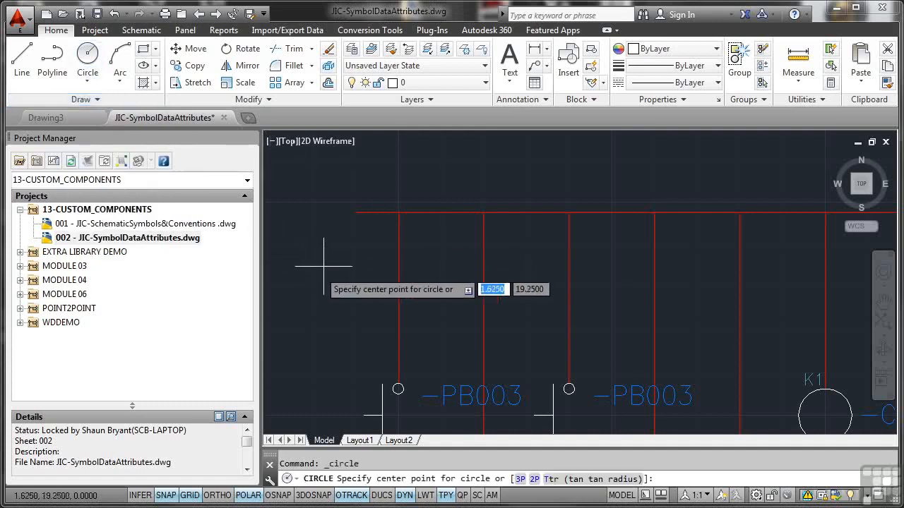
pyautogui.click(398, 309)
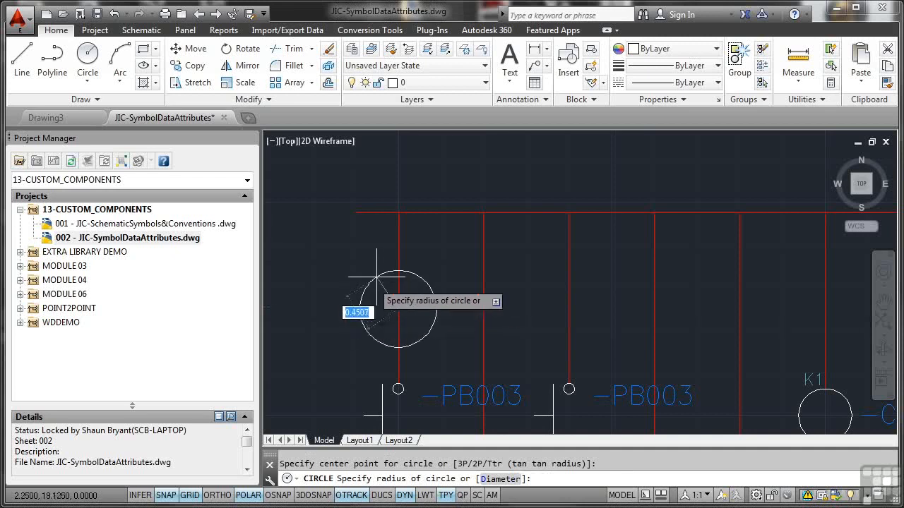
pyautogui.write('0.25')
pyautogui.press('Return')
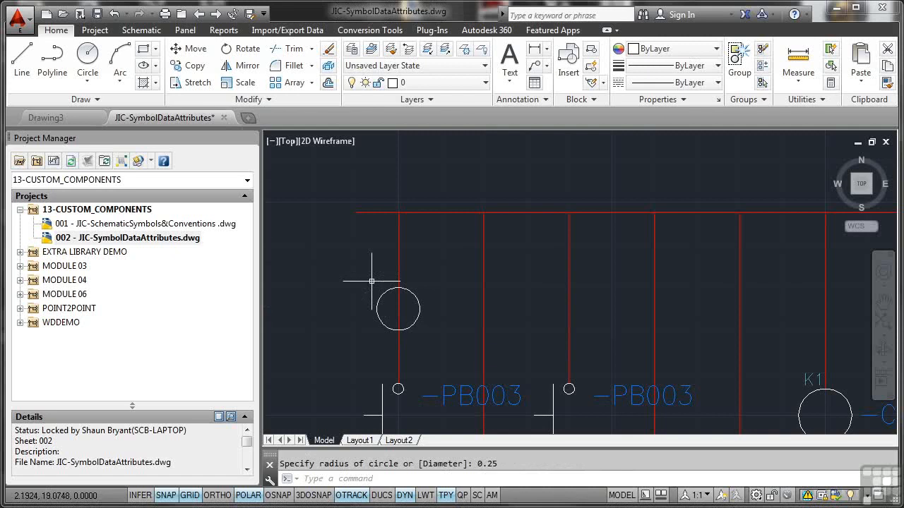
# Draw a four-sided polygon centred on the circle, circumscribed about a circle of radius 0.5.
pyautogui.click(156, 49)
pyautogui.click(169, 98)
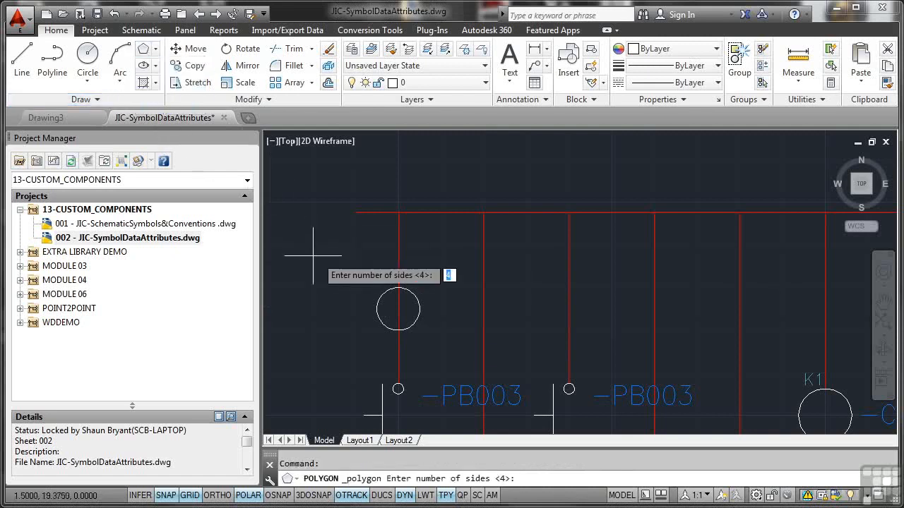
pyautogui.press('Return')
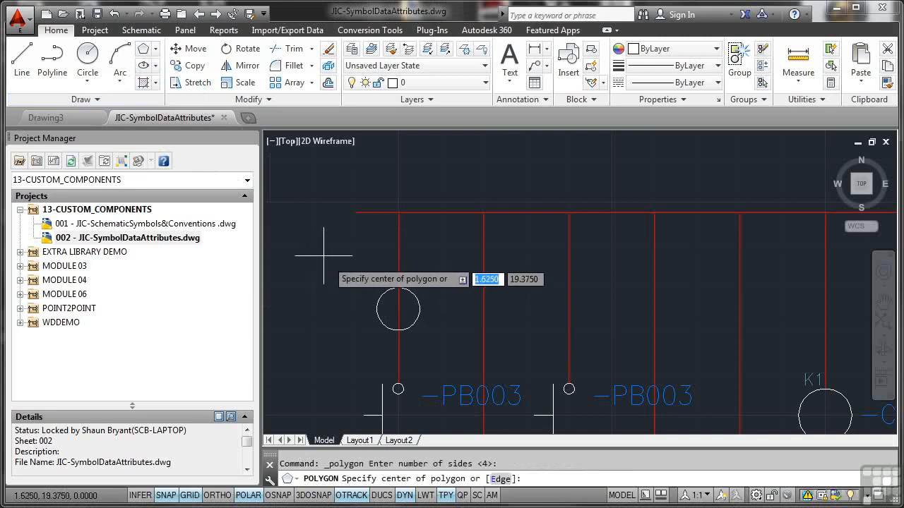
pyautogui.click(398, 309)
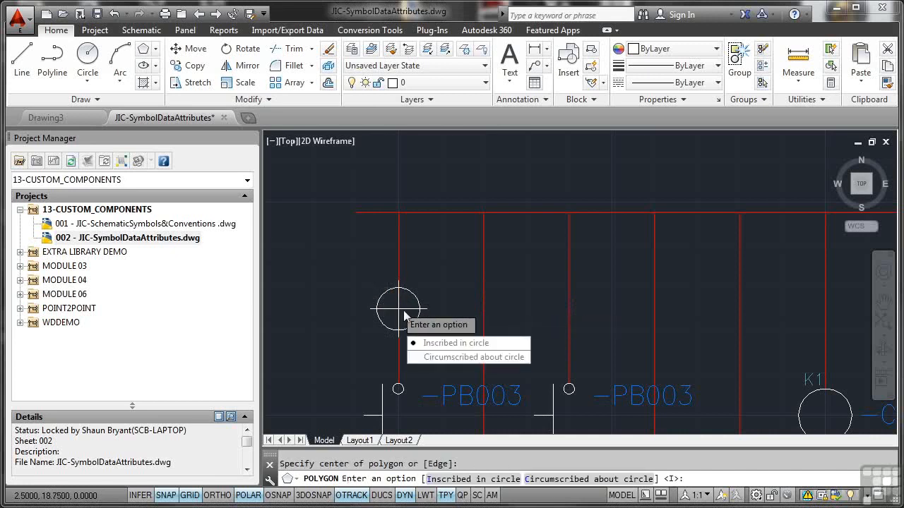
pyautogui.press('Down')
pyautogui.press('Down')
pyautogui.press('Return')
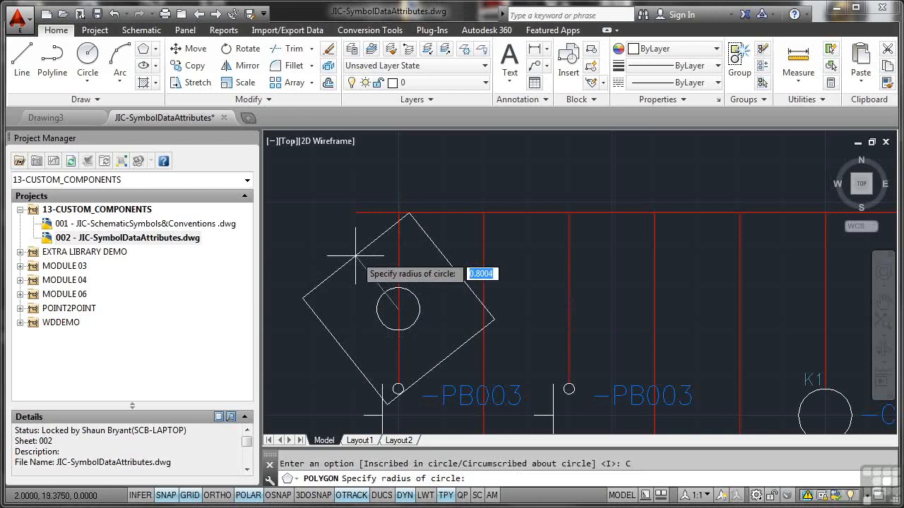
pyautogui.write('0.5')
pyautogui.press('Return')
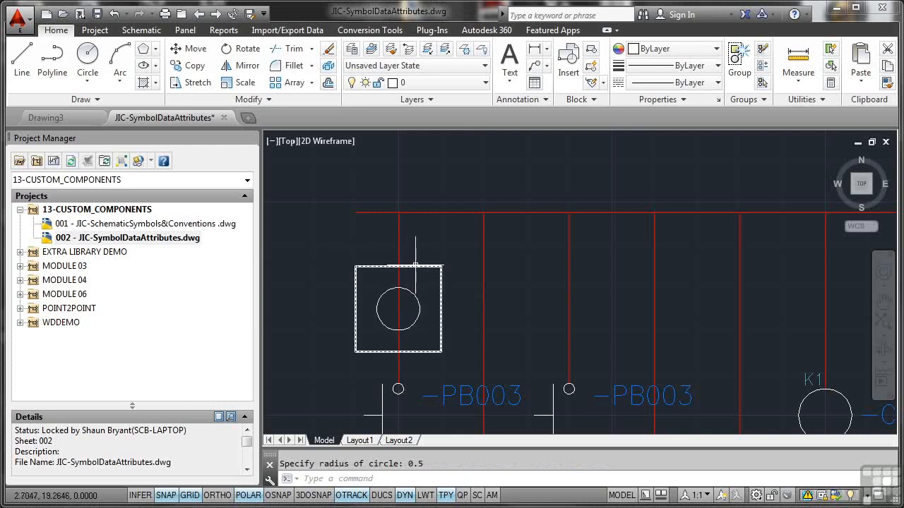
# Start the Symbol Builder with the square and circle as the symbol objects and the circle's centre as the insertion point.
pyautogui.scroll(-4, 467, 268)
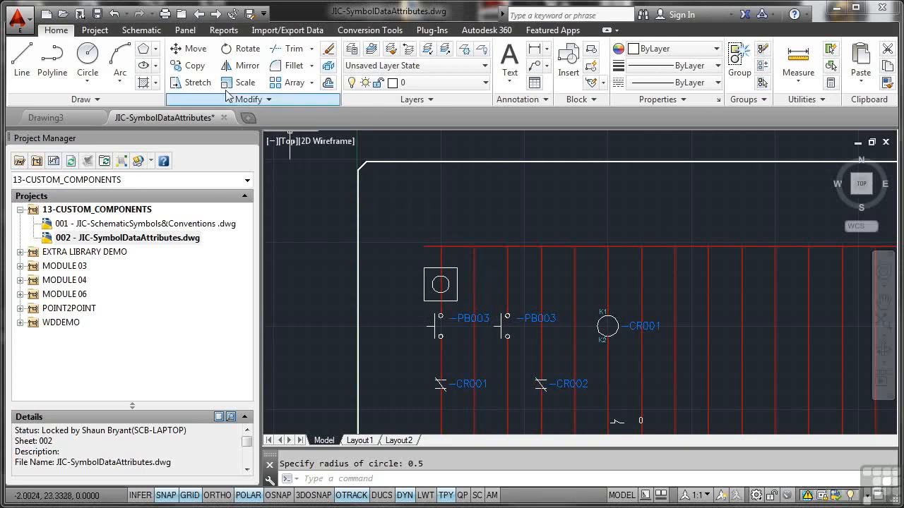
pyautogui.click(142, 32)
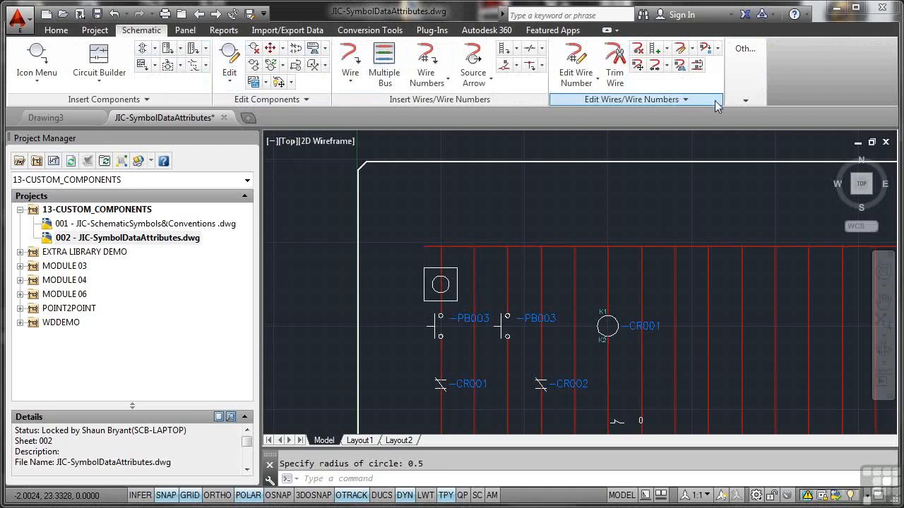
pyautogui.click(745, 101)
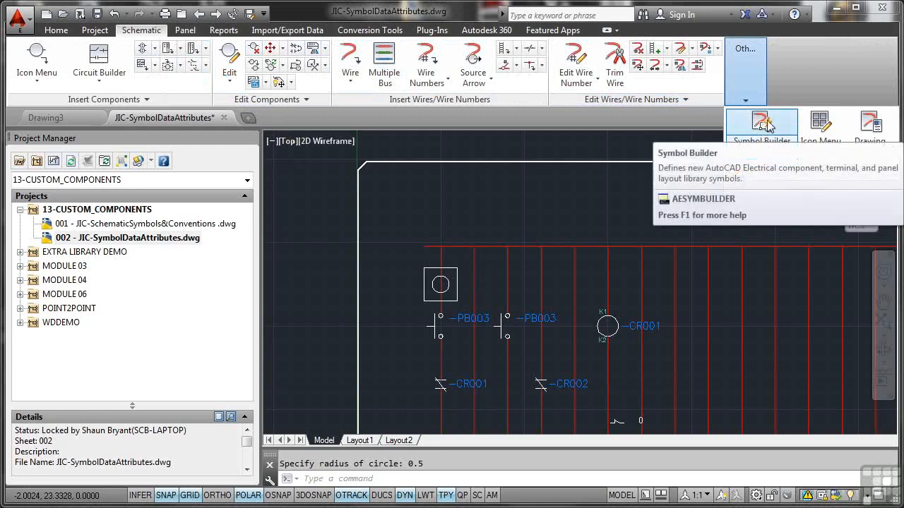
pyautogui.click(767, 119)
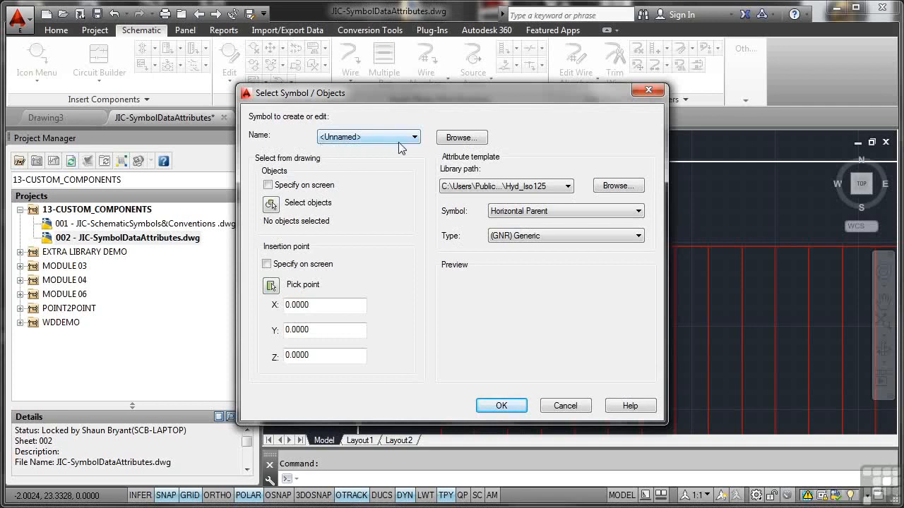
pyautogui.click(271, 204)
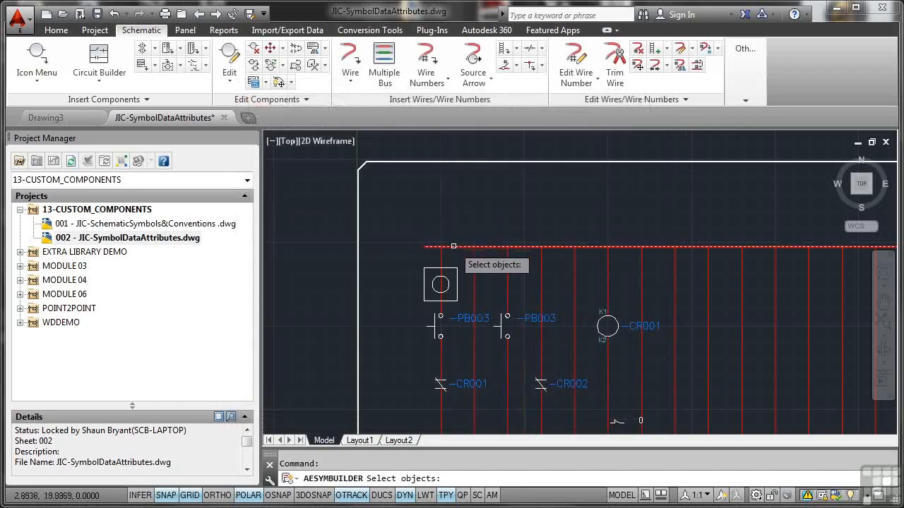
pyautogui.click(450, 274)
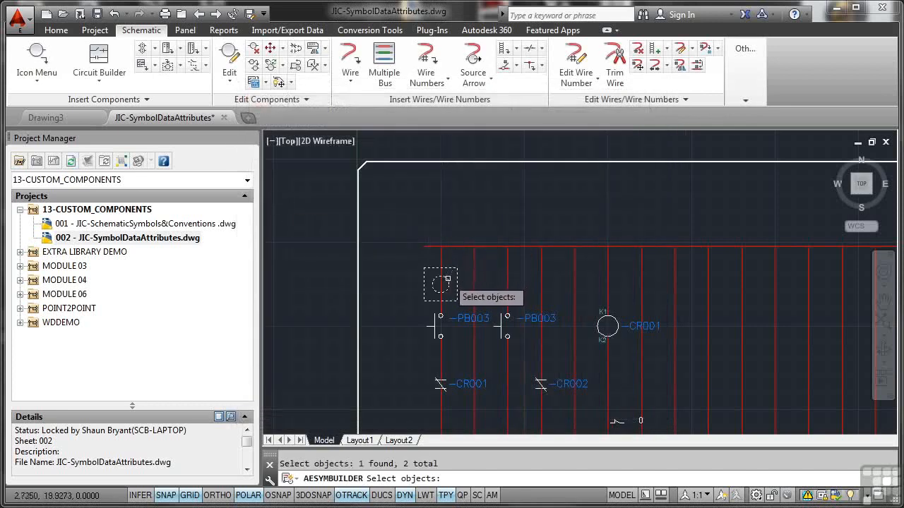
pyautogui.press('Return')
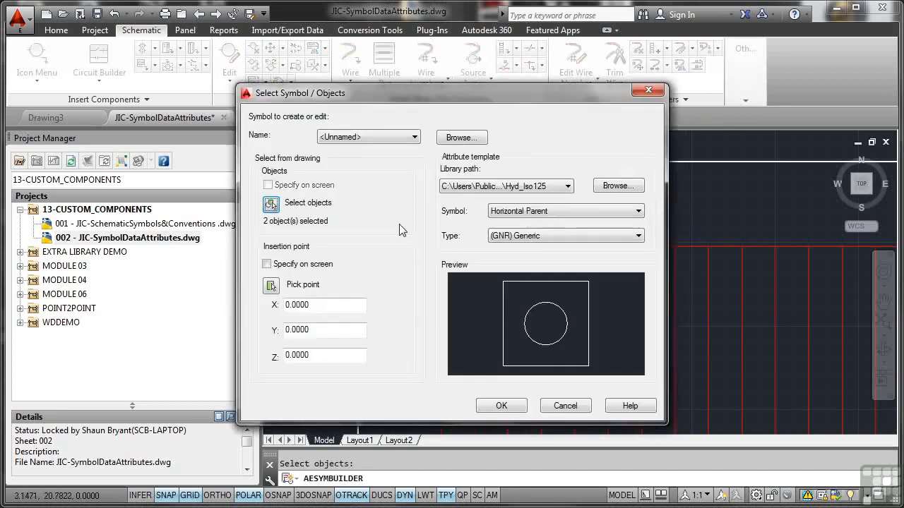
pyautogui.click(271, 285)
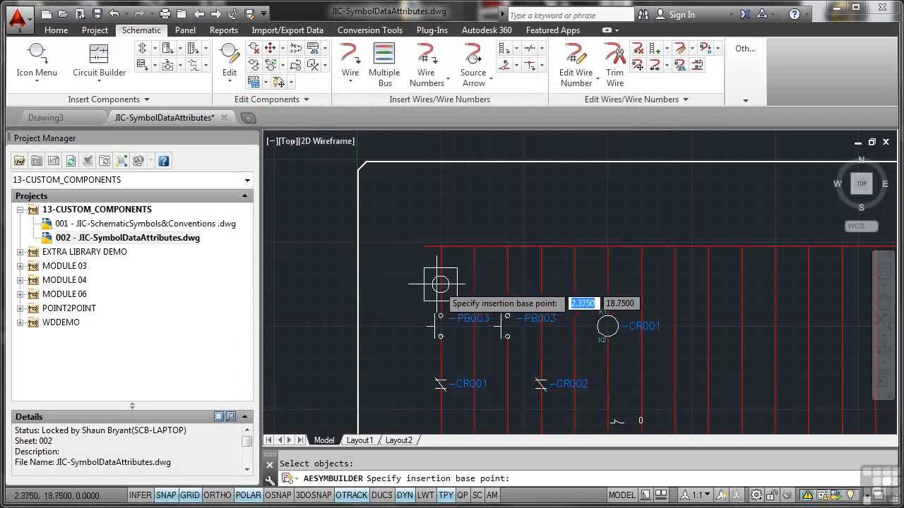
pyautogui.click(441, 285)
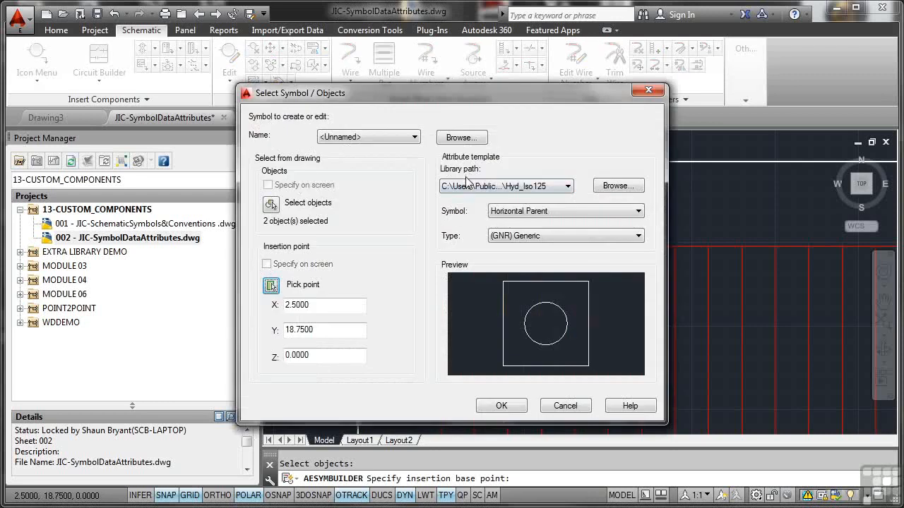
# Open the symbol for editing with the jic1 library, Vertical Parent symbol and (CR) Control relays type, placing the attribute editor beside it.
pyautogui.click(568, 187)
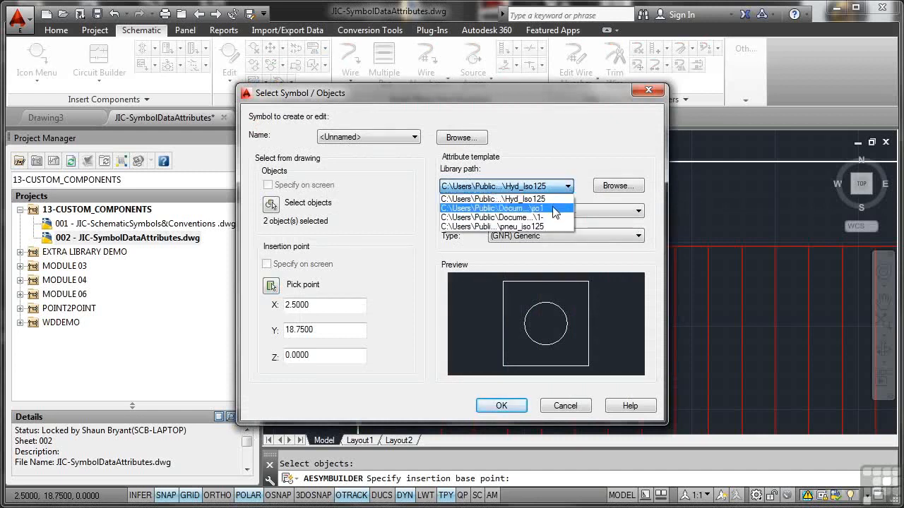
pyautogui.click(555, 209)
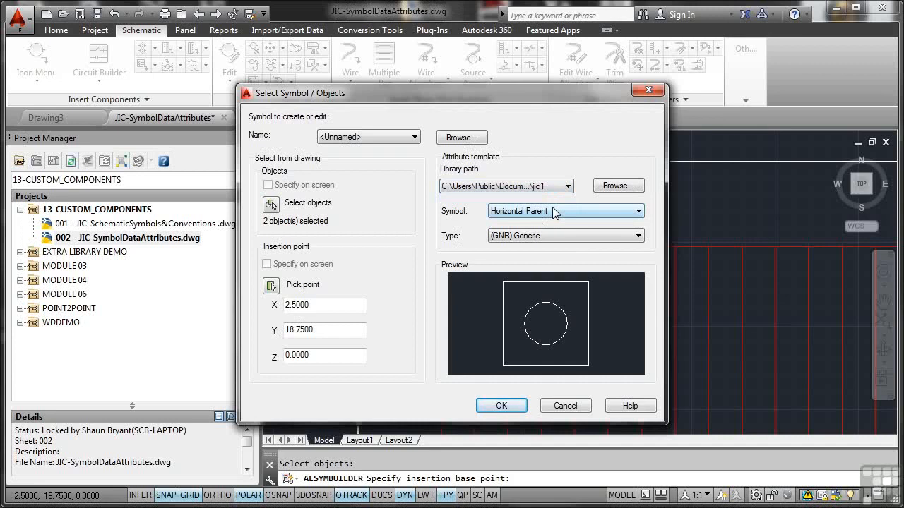
pyautogui.click(637, 216)
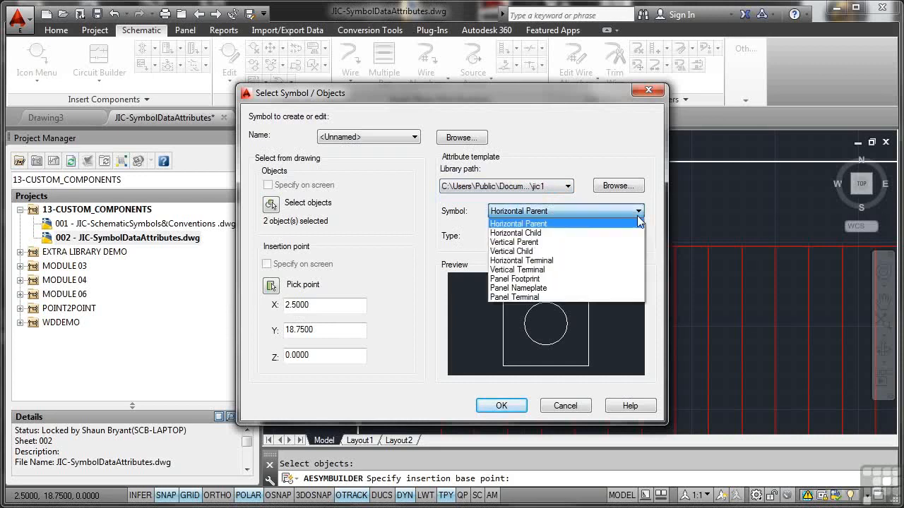
pyautogui.click(542, 244)
pyautogui.moveTo(529, 90)
pyautogui.mouseDown()
pyautogui.moveTo(569, 437)
pyautogui.moveTo(570, 422)
pyautogui.mouseUp()
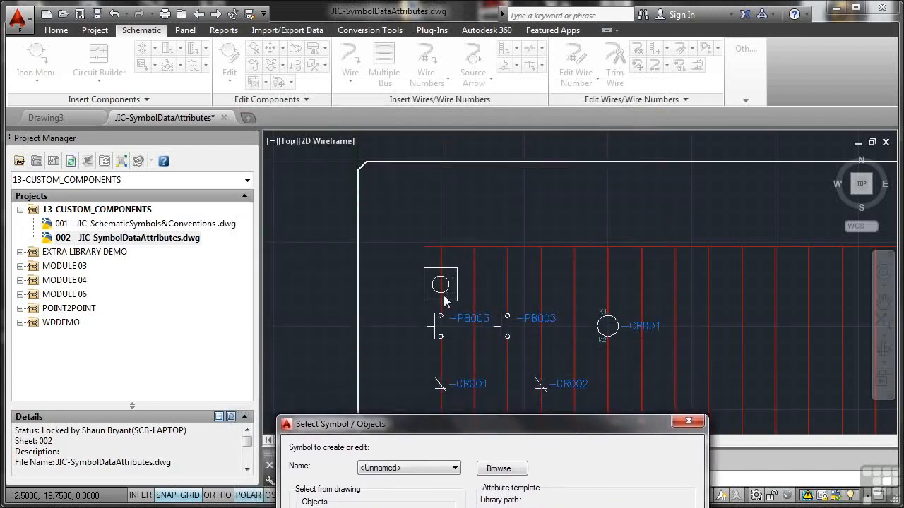
pyautogui.moveTo(466, 424); pyautogui.dragTo(462, 129)
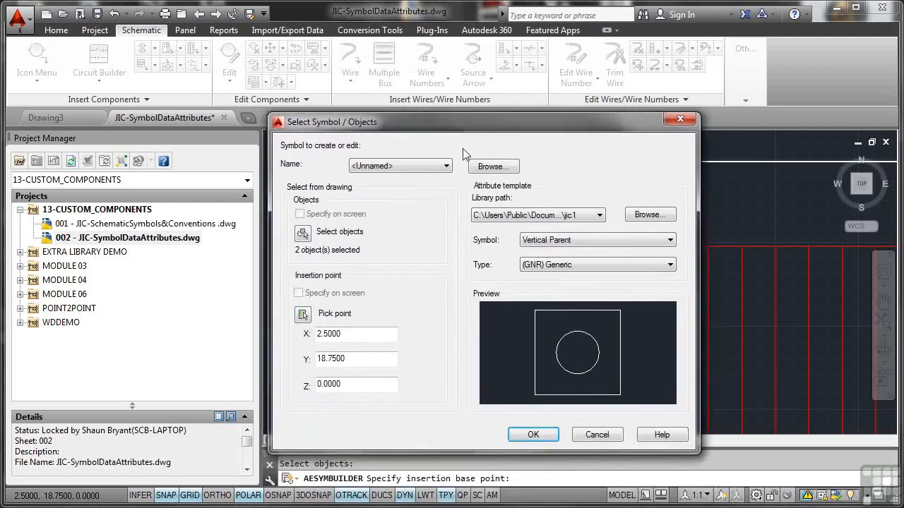
pyautogui.click(655, 271)
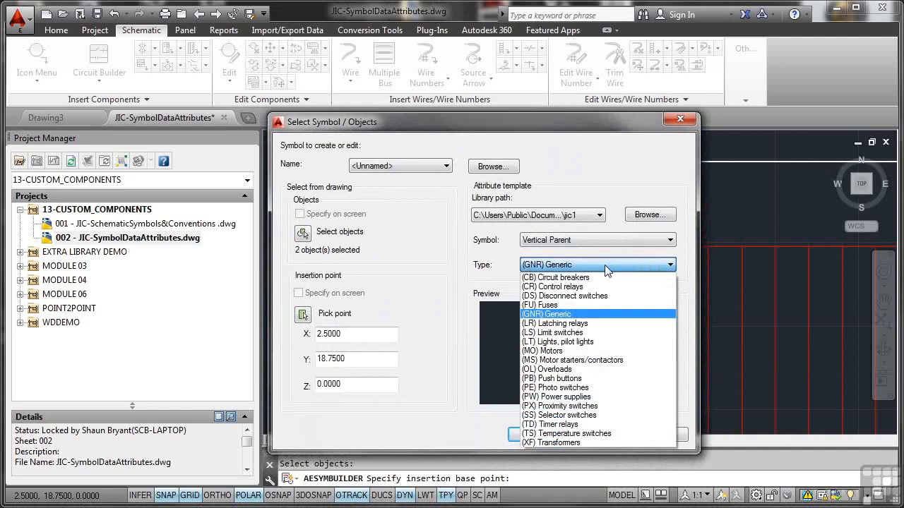
pyautogui.click(577, 287)
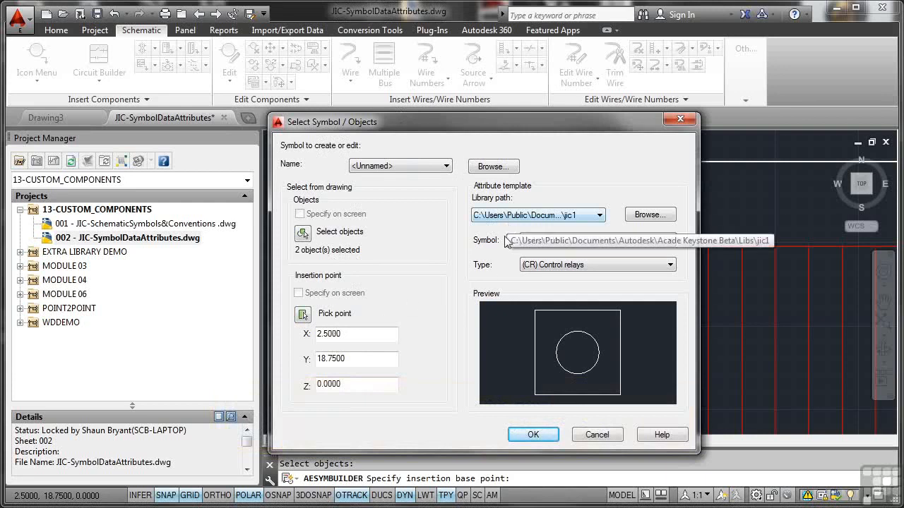
pyautogui.click(548, 436)
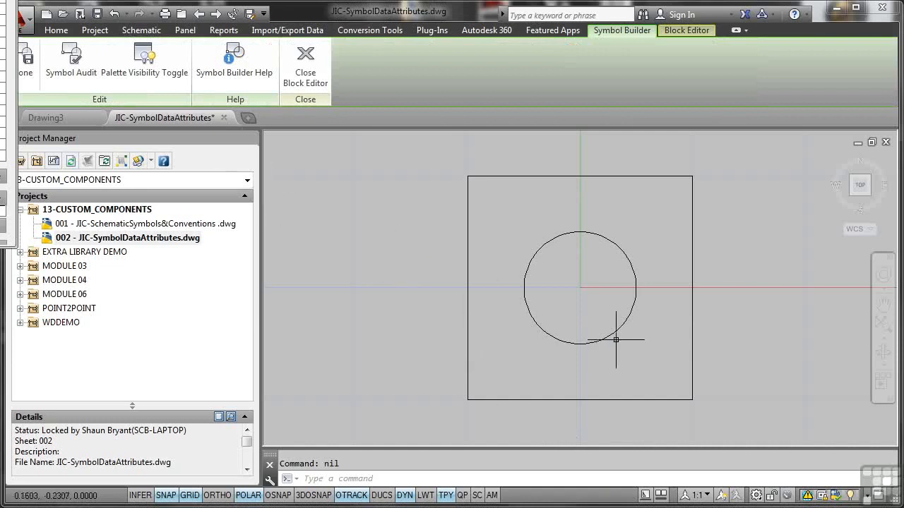
pyautogui.moveTo(0, 43); pyautogui.dragTo(634, 220)
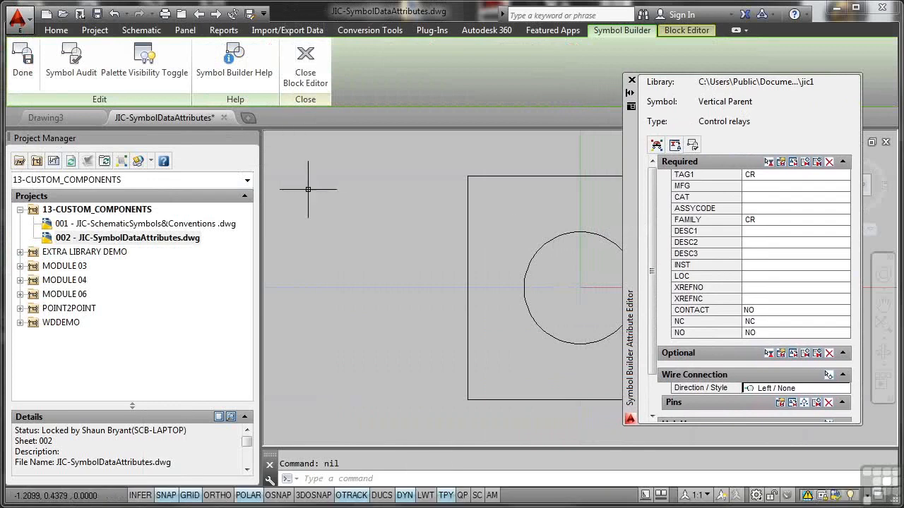
# Close the Block Authoring Palettes and insert the required attributes TAG1 through LOC together, placing the group to the left of the square.
pyautogui.moveTo(0, 45); pyautogui.dragTo(315, 291)
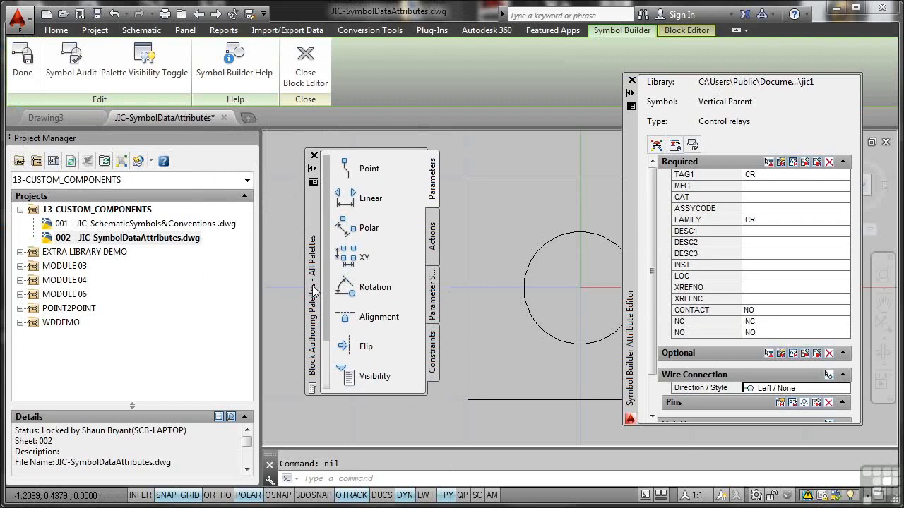
pyautogui.click(313, 155)
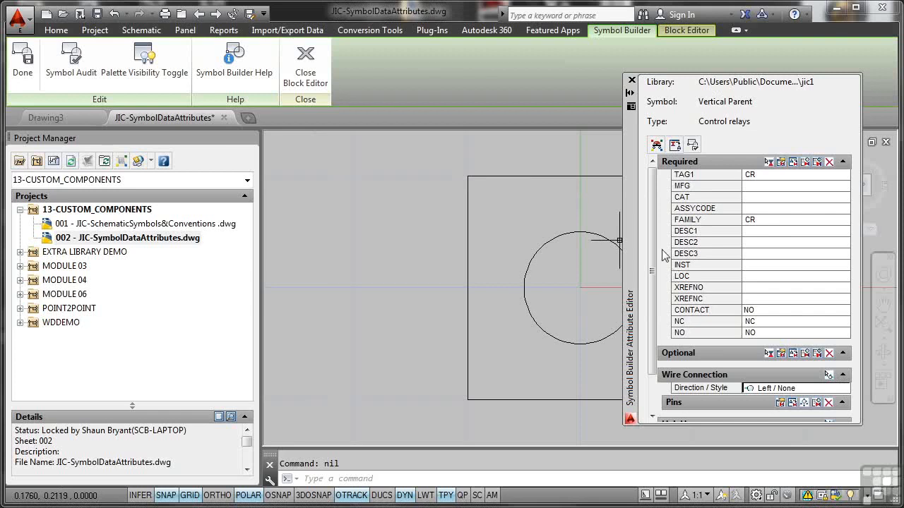
pyautogui.click(693, 177)
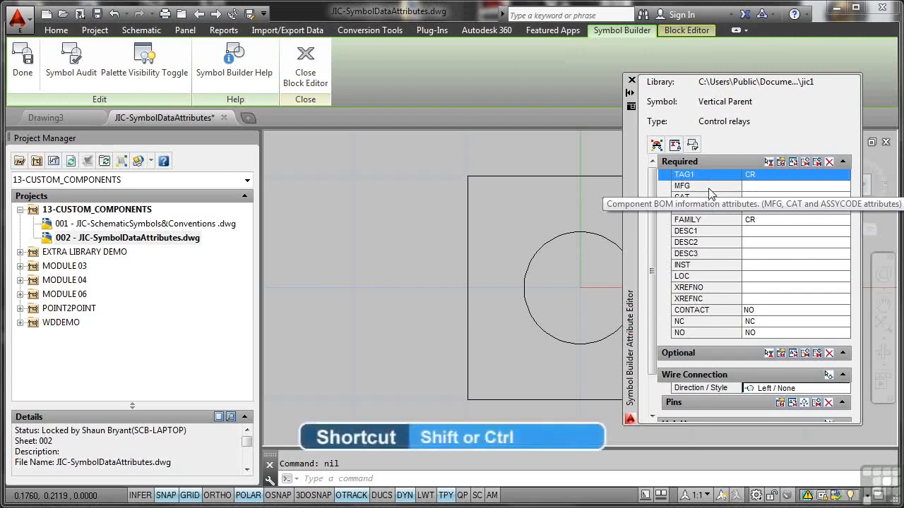
pyautogui.keyDown('shift'); pyautogui.click(709, 187); pyautogui.keyUp('shift')
pyautogui.keyDown('shift'); pyautogui.moveTo(708, 189); pyautogui.dragTo(709, 276); pyautogui.keyUp('shift')
pyautogui.keyDown('shift'); pyautogui.click(709, 277); pyautogui.keyUp('shift')
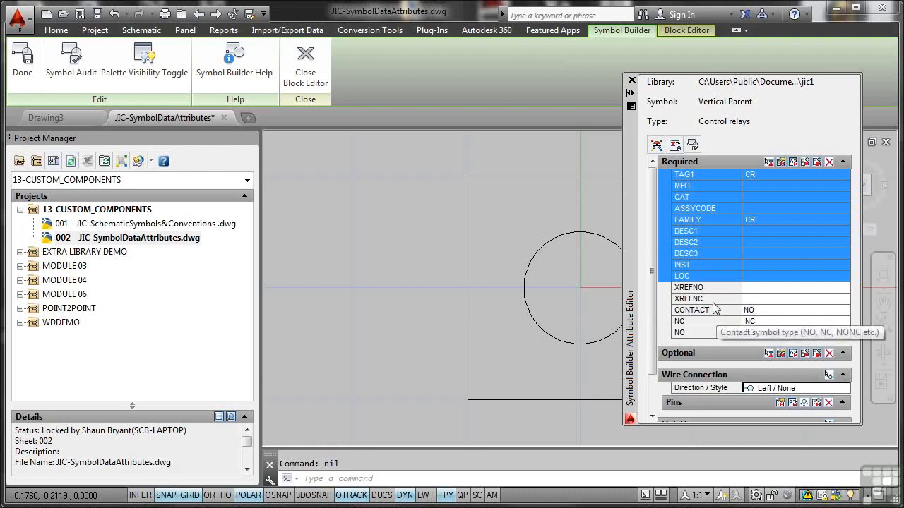
pyautogui.click(768, 163)
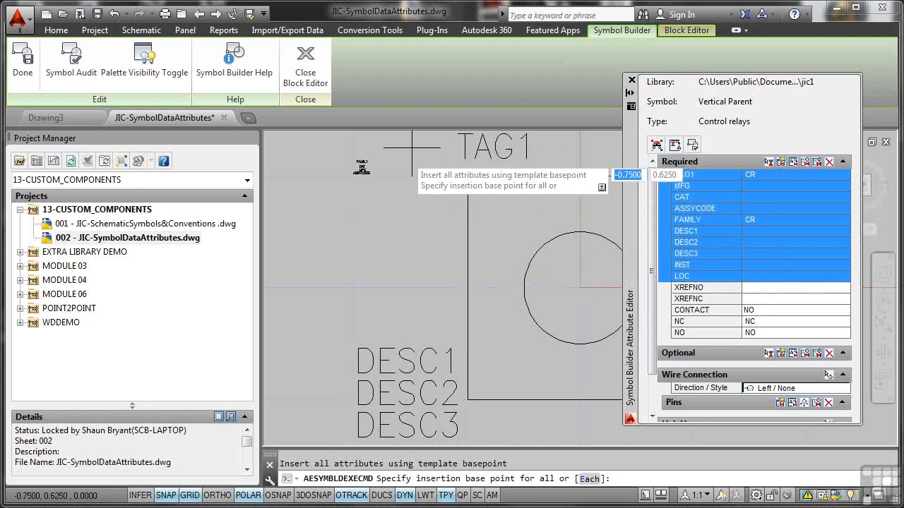
pyautogui.scroll(-3, 395, 184)
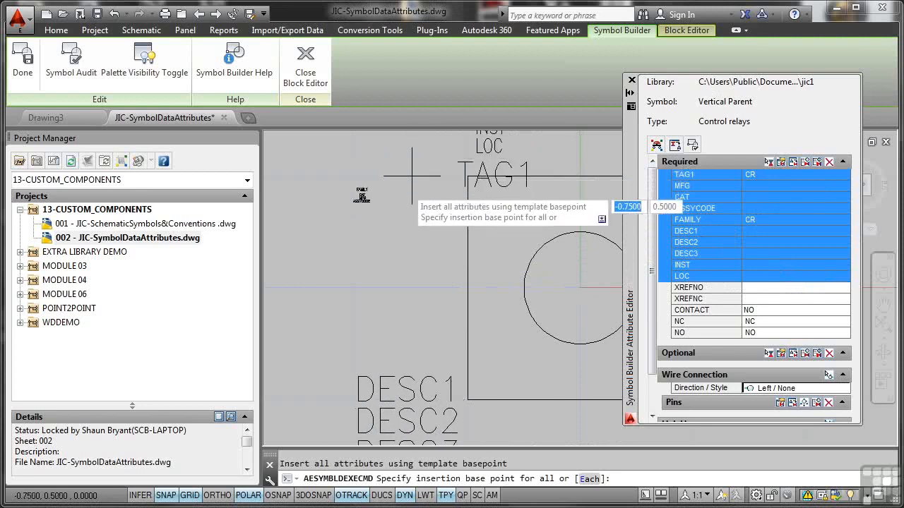
pyautogui.click(375, 177)
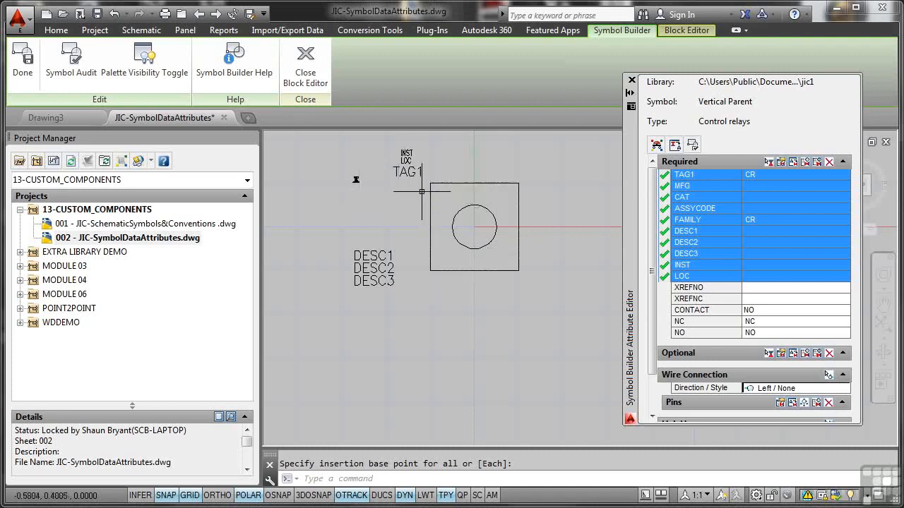
# Move the DESC1, DESC2 and DESC3 attributes to just below the square, centred under the circle.
pyautogui.click(394, 297)
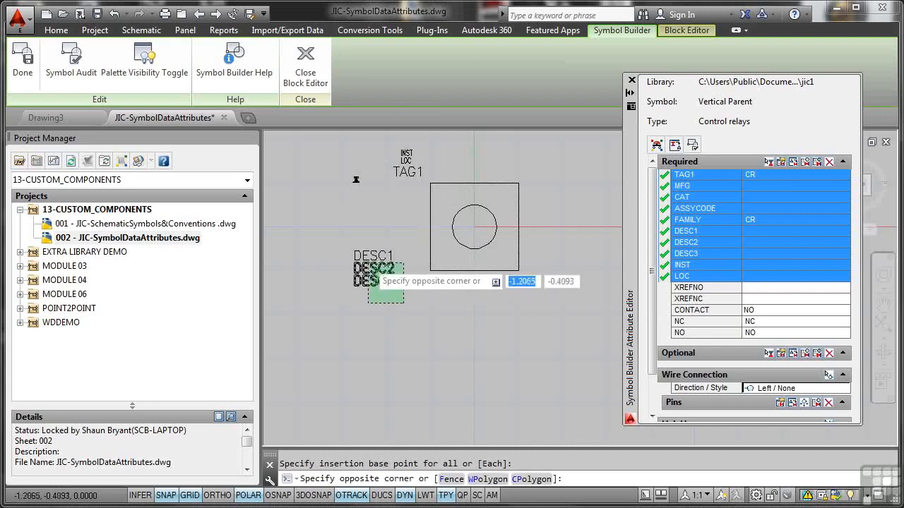
pyautogui.click(357, 240)
pyautogui.rightClick(379, 263)
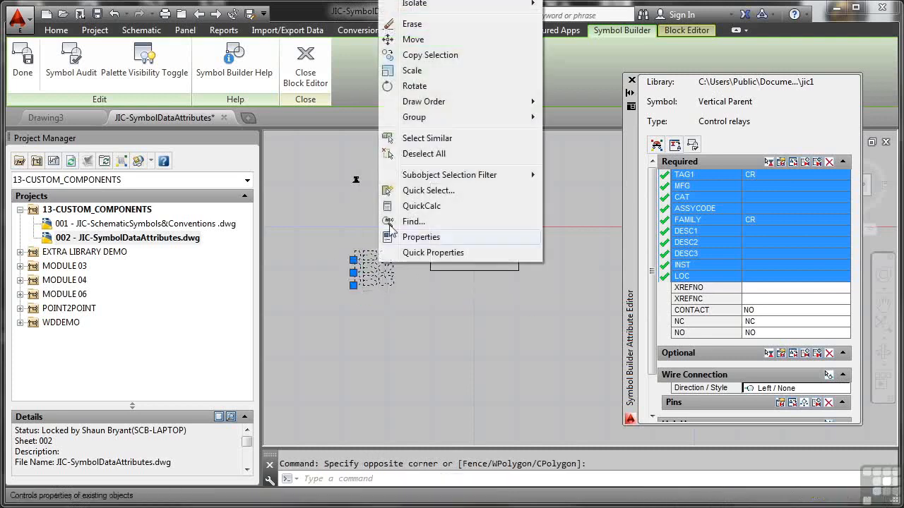
pyautogui.click(417, 39)
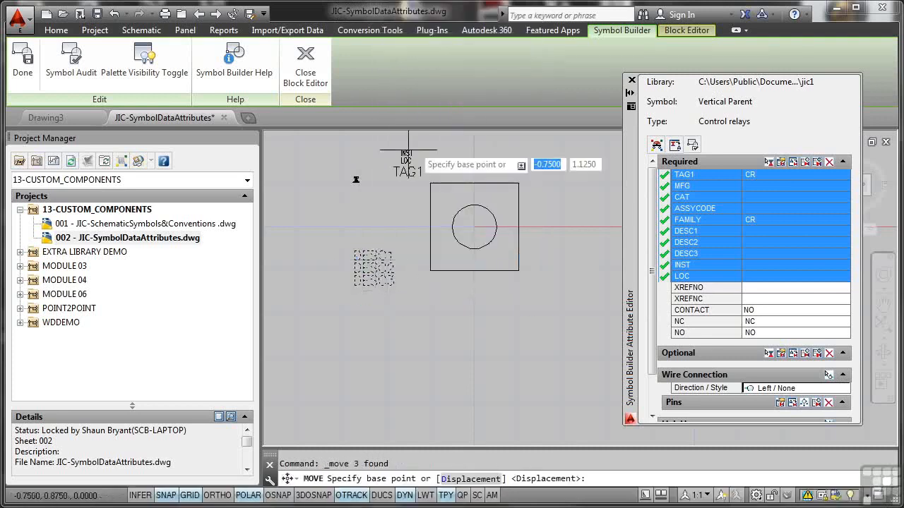
pyautogui.click(386, 259)
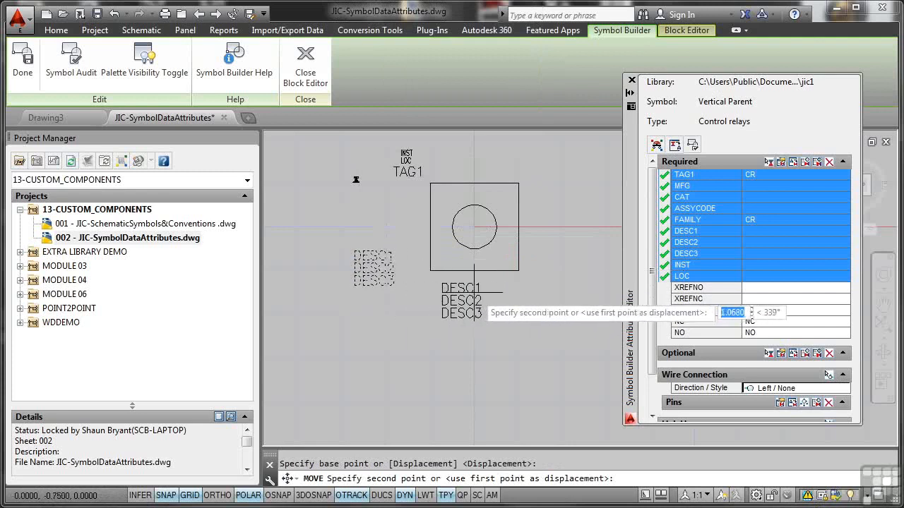
pyautogui.click(495, 293)
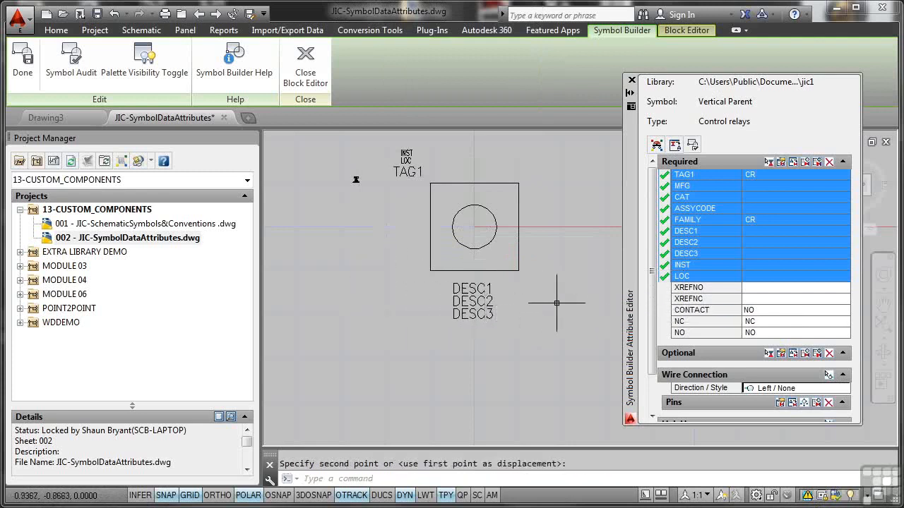
# Move the INST, LOC and TAG1 attributes down beside the lower part of the square's left edge.
pyautogui.click(412, 169)
pyautogui.click(401, 190)
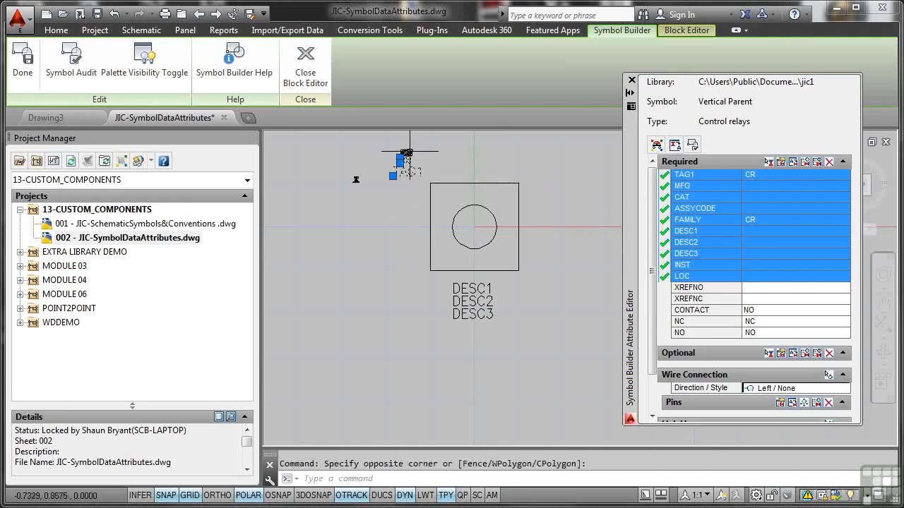
pyautogui.rightClick(408, 161)
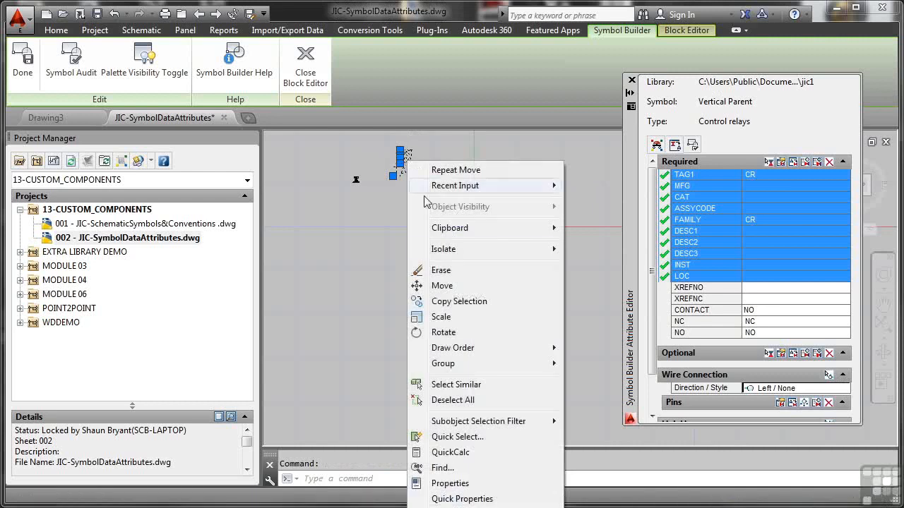
pyautogui.click(448, 286)
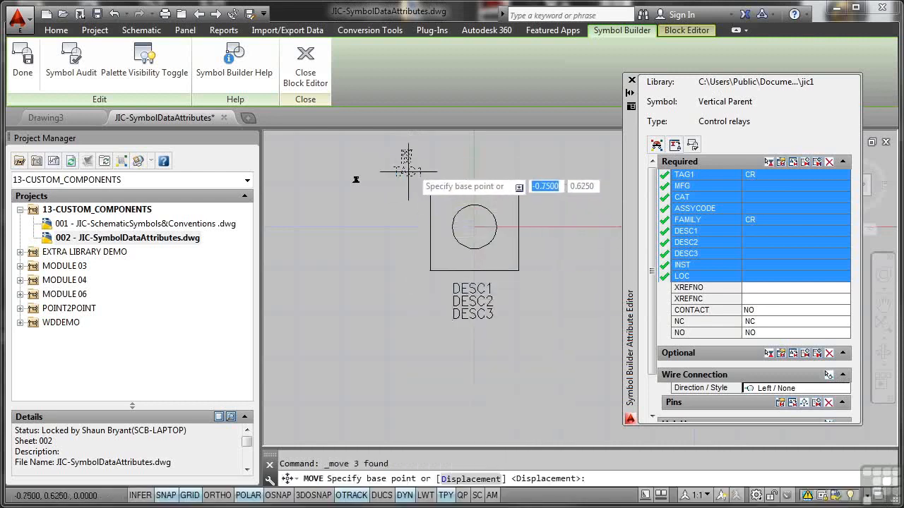
pyautogui.click(408, 161)
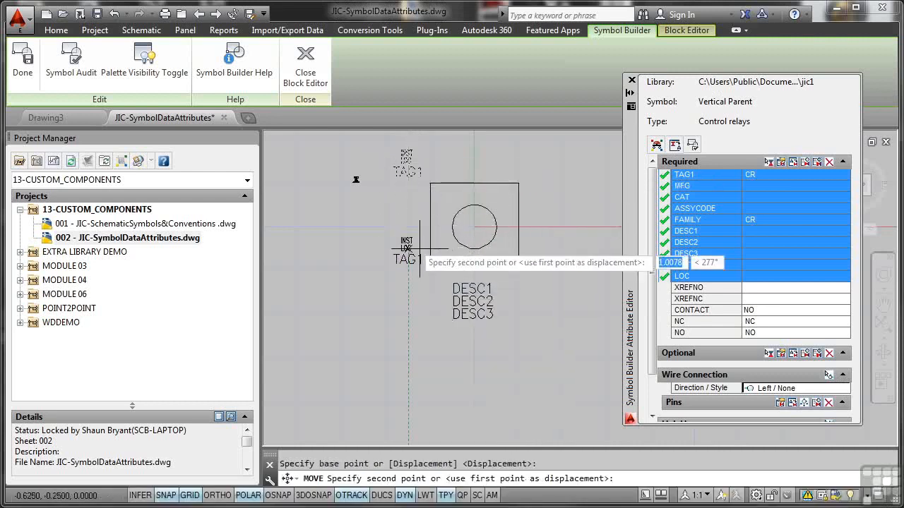
pyautogui.click(397, 249)
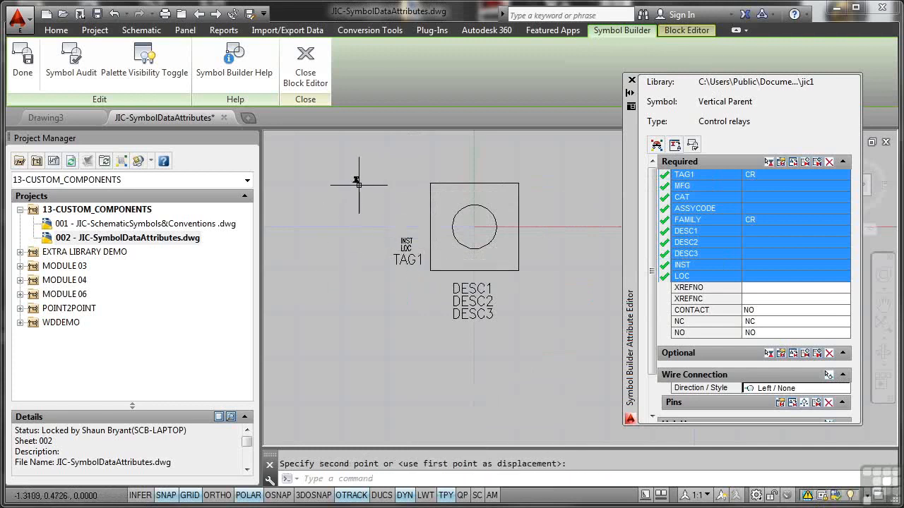
# Move the small FAMILY, CAT, MFG and ASSYCODE attributes to directly above INST, left of the square.
pyautogui.scroll(2, 358, 182)
pyautogui.scroll(4, 357, 181)
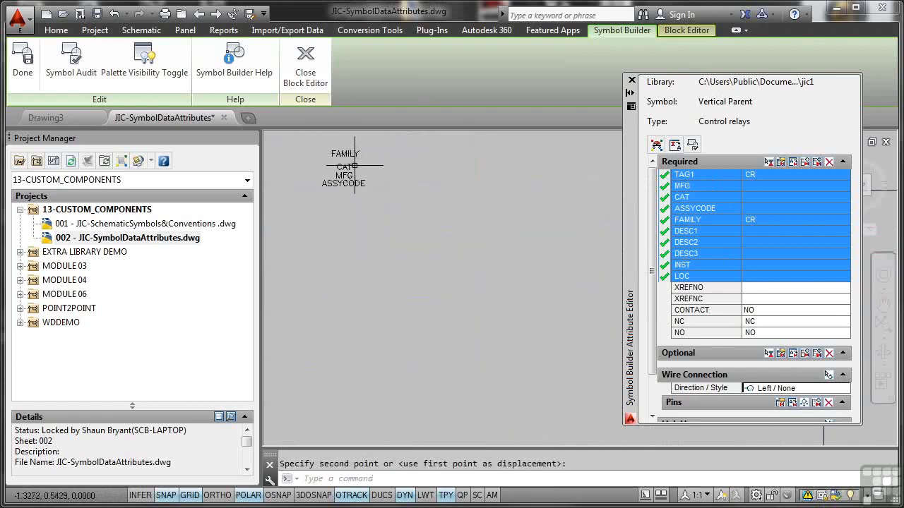
pyautogui.click(373, 202)
pyautogui.click(322, 145)
pyautogui.rightClick(337, 161)
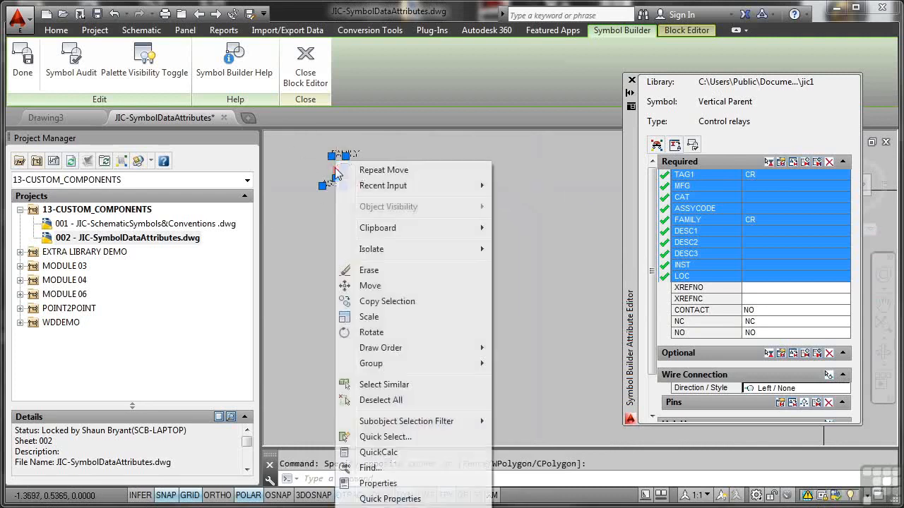
pyautogui.click(357, 285)
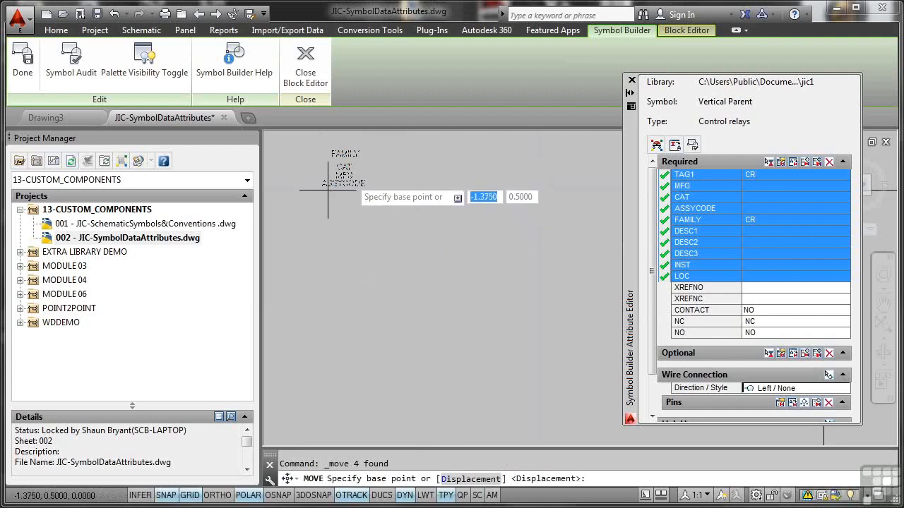
pyautogui.click(328, 190)
pyautogui.scroll(-3, 460, 239)
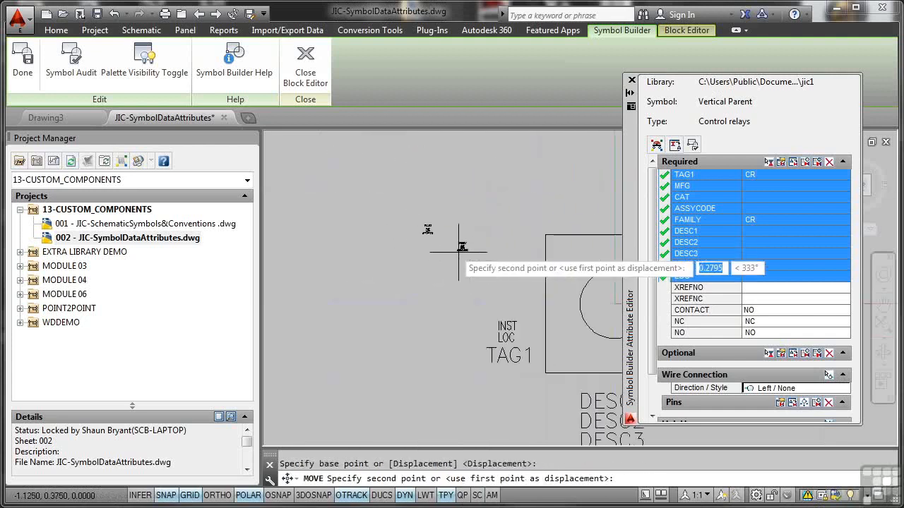
pyautogui.click(513, 298)
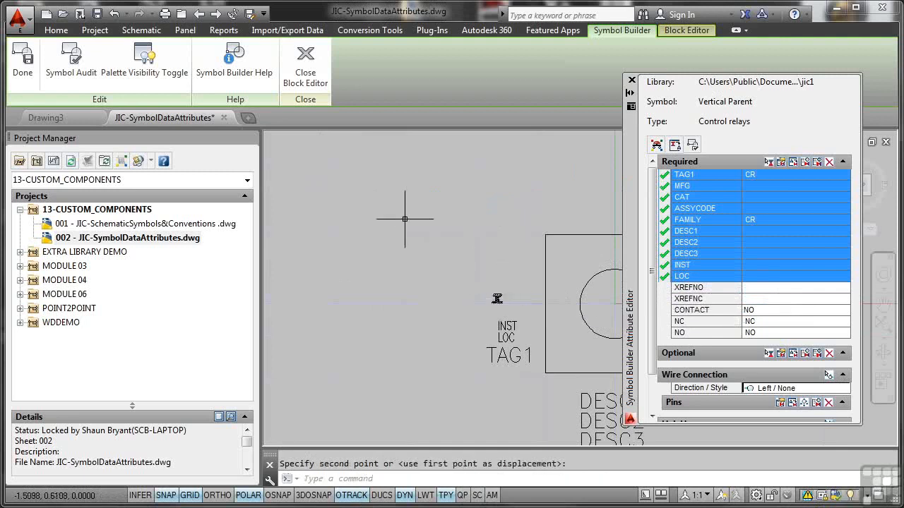
pyautogui.moveTo(516, 291); pyautogui.dragTo(440, 229, button='middle')
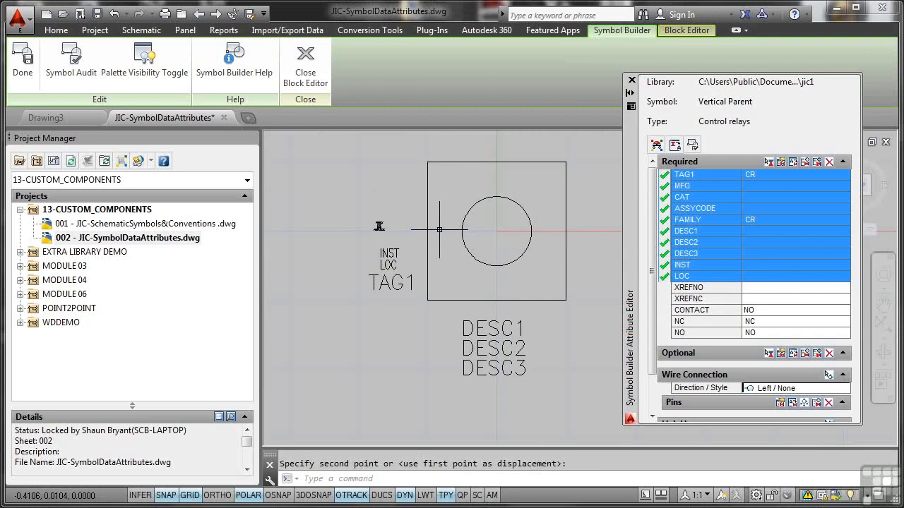
# Finish editing the symbol, setting it to save as a Block with its base point at the circle's centre (0, 0).
pyautogui.click(25, 76)
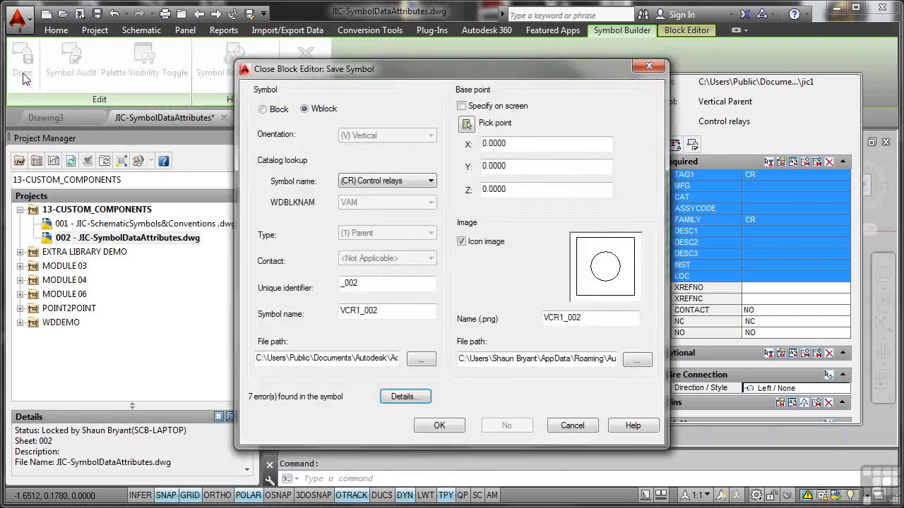
pyautogui.click(263, 110)
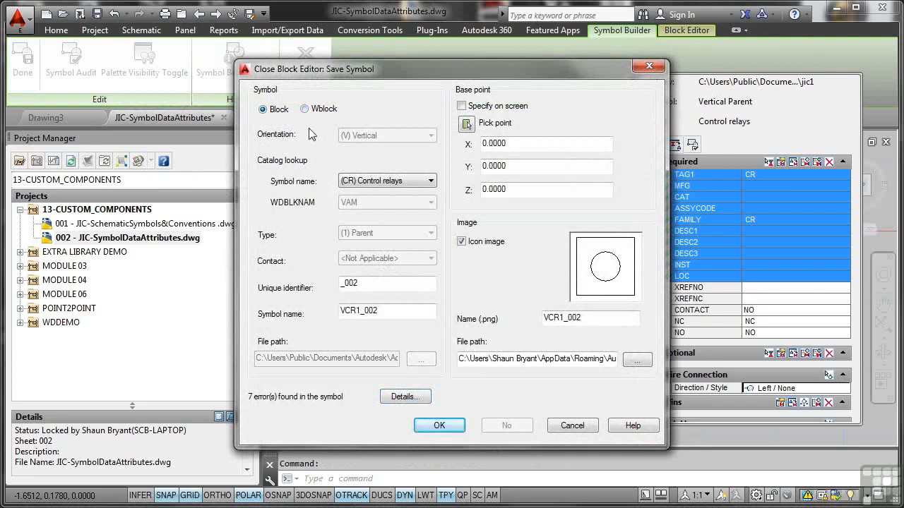
pyautogui.click(304, 108)
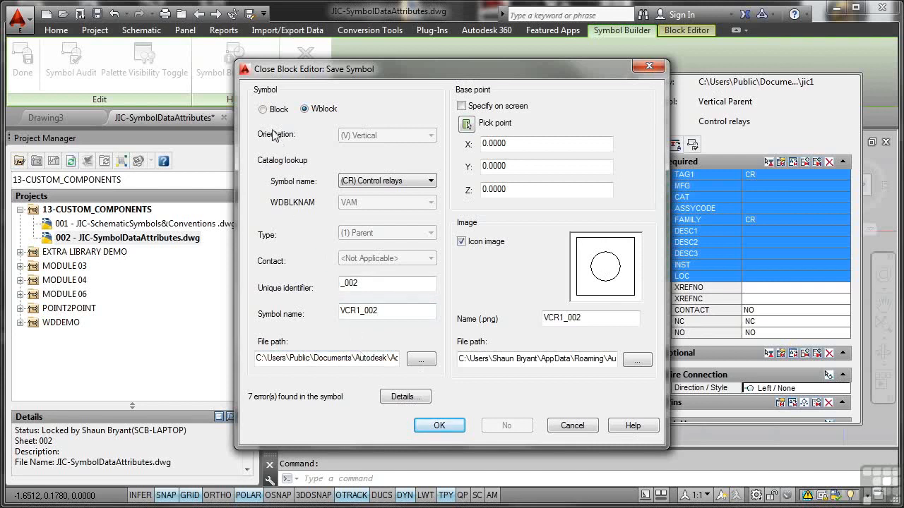
pyautogui.click(263, 110)
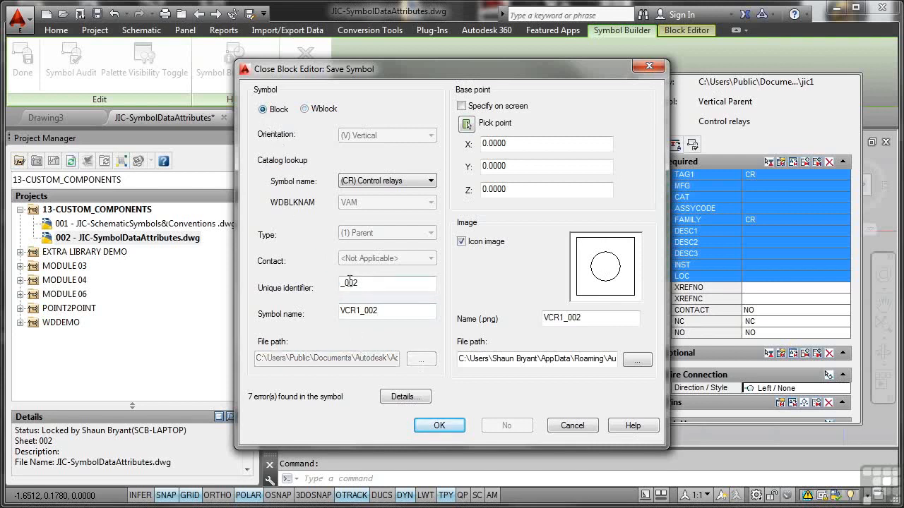
pyautogui.click(466, 124)
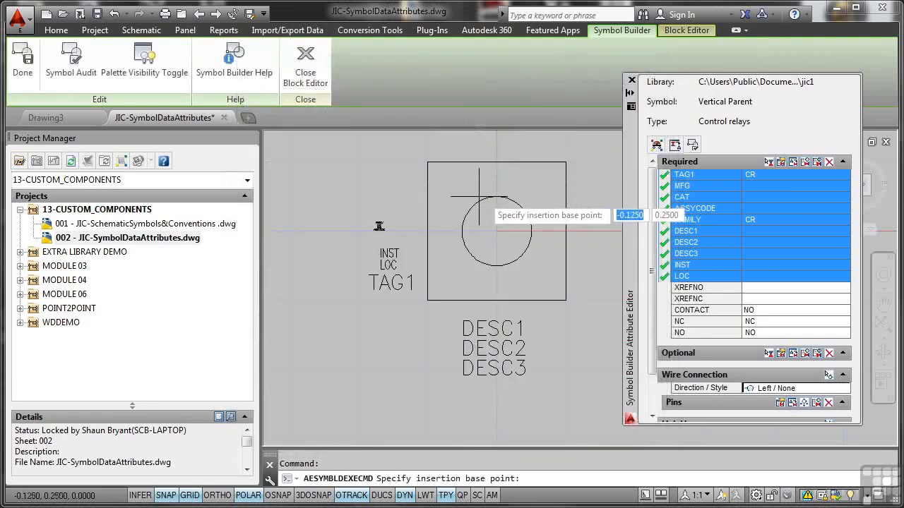
pyautogui.click(496, 230)
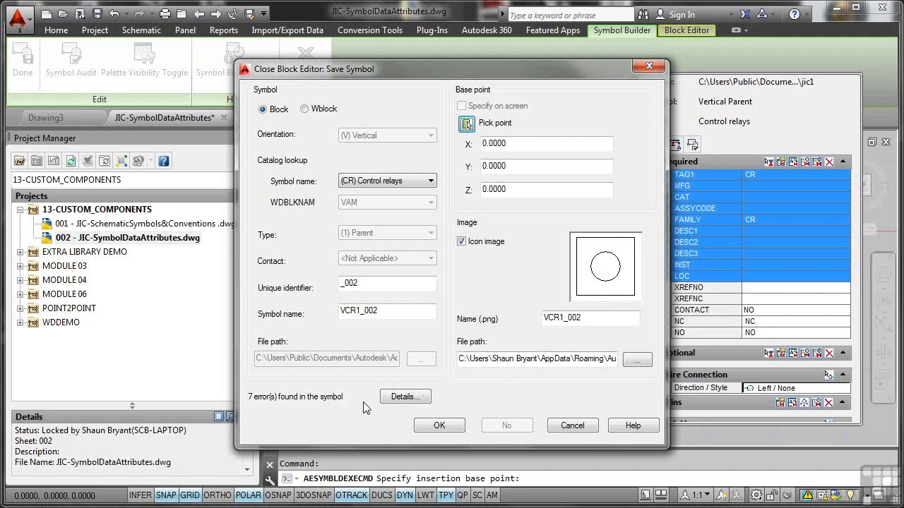
# Review the symbol audit details and save the symbol with the chosen block settings.
pyautogui.click(390, 398)
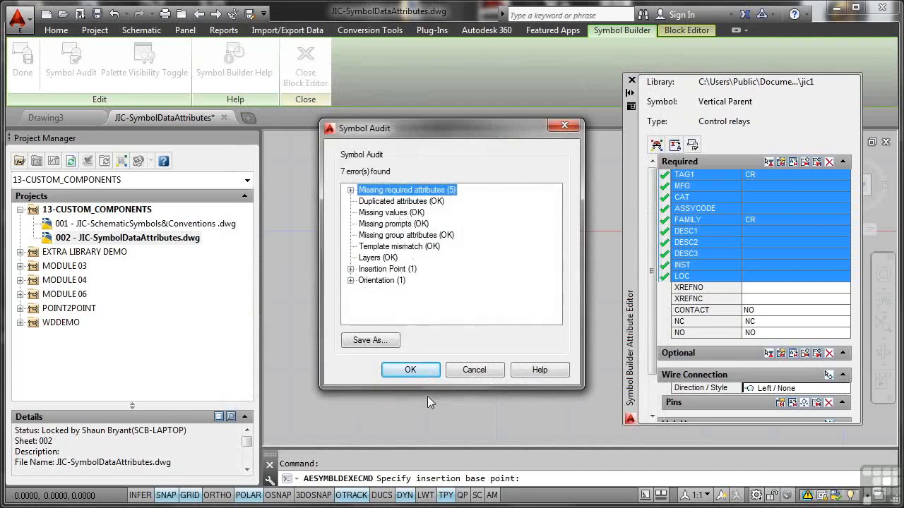
pyautogui.click(419, 370)
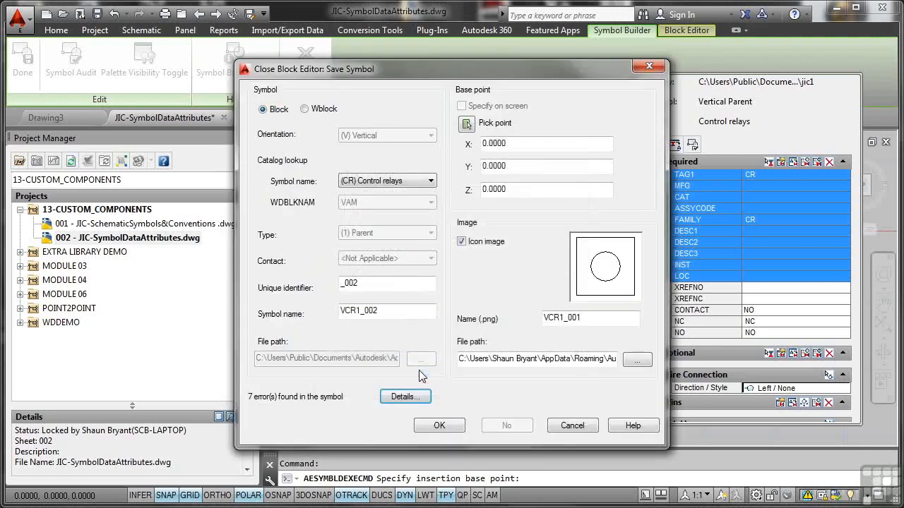
pyautogui.click(440, 426)
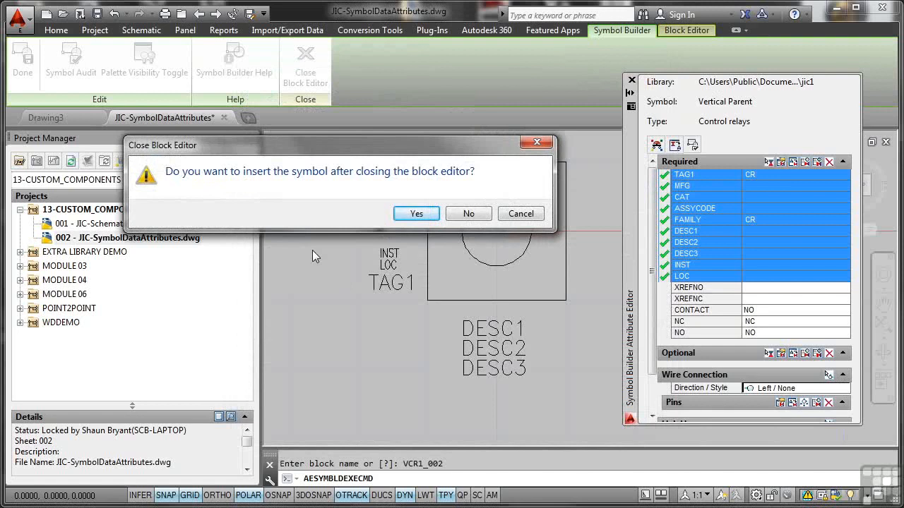
# Insert the new symbol on the vertical wire at 10.5, 18.5 with the component tag CR100.
pyautogui.click(415, 213)
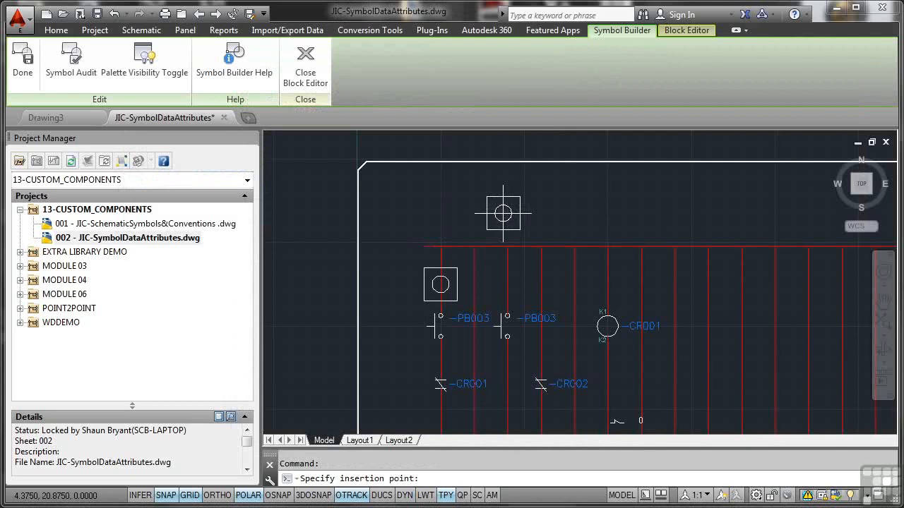
pyautogui.click(703, 292)
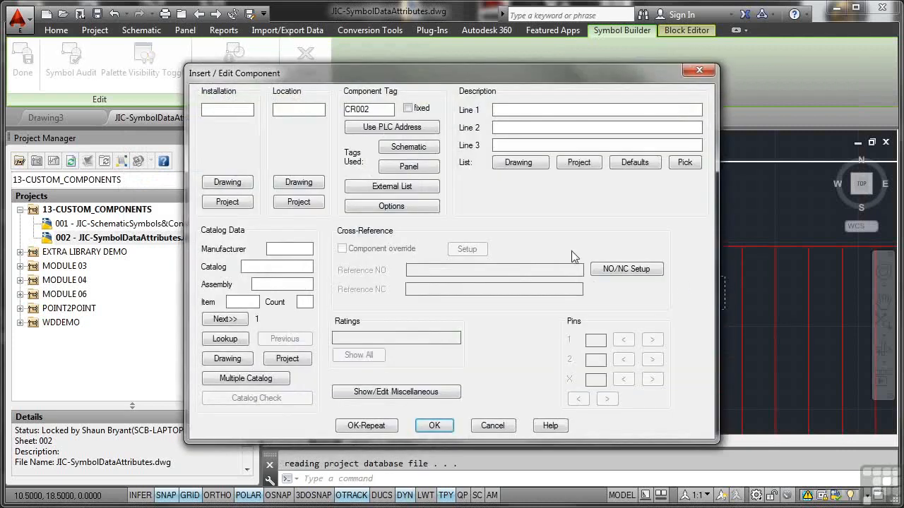
pyautogui.click(374, 110)
pyautogui.press('BackSpace')
pyautogui.press('BackSpace')
pyautogui.write('100')
pyautogui.click(445, 426)
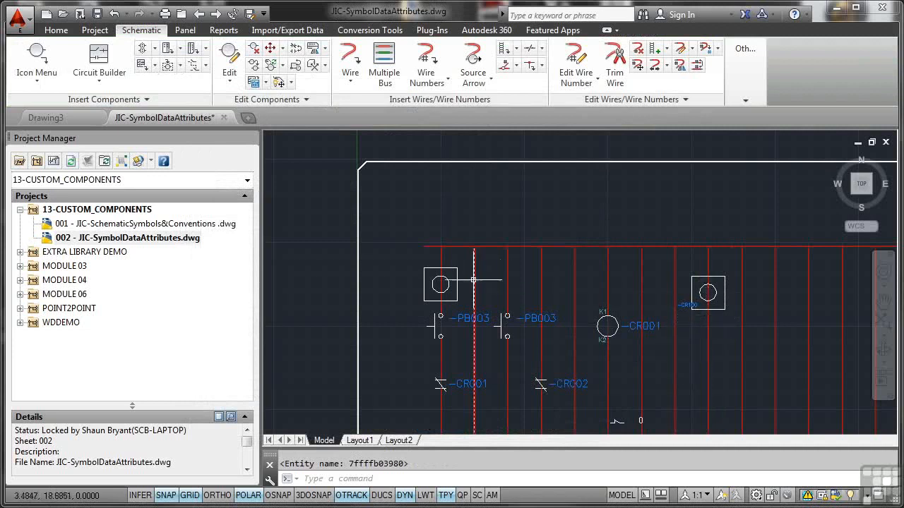
# Delete the original source square and circle above the first PB003 push button, keeping the inserted CR100 symbol.
pyautogui.click(440, 283)
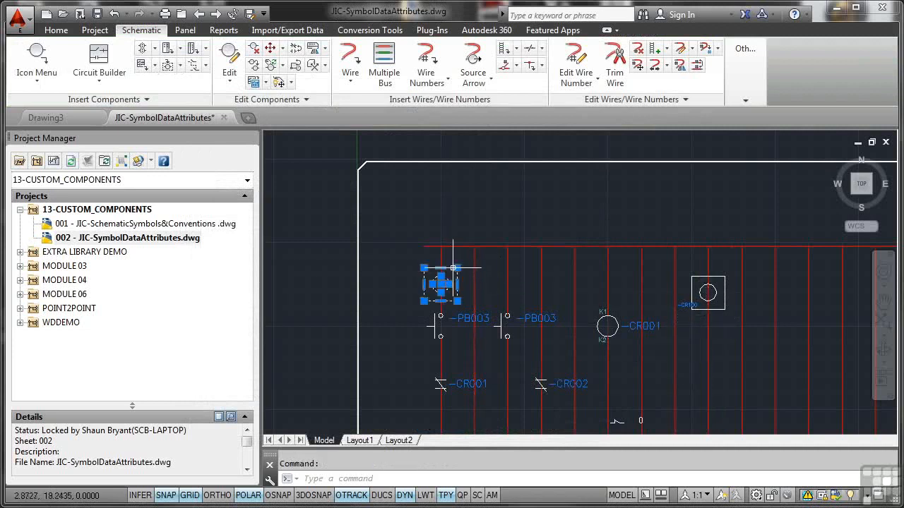
pyautogui.press('Delete')
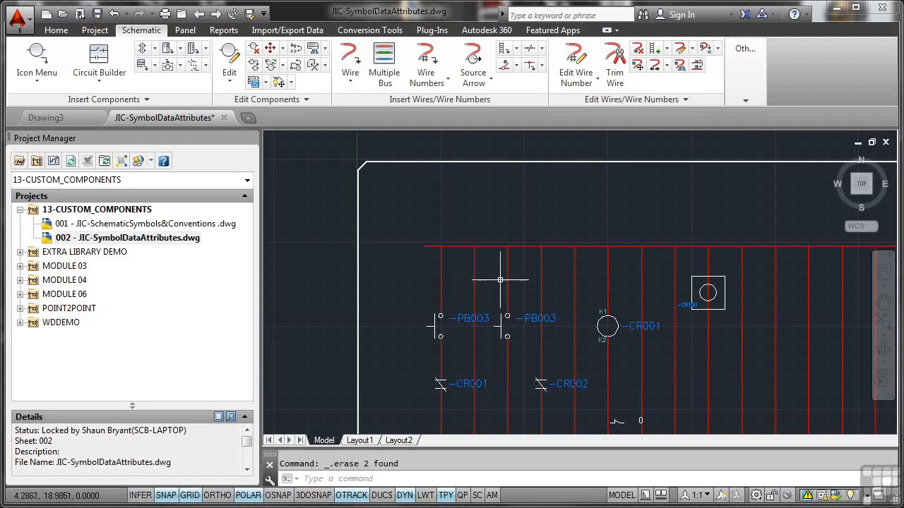
# Examine the inserted CR100 symbol's attribute list for visibility and values, and close it without making changes.
pyautogui.scroll(5, 692, 300)
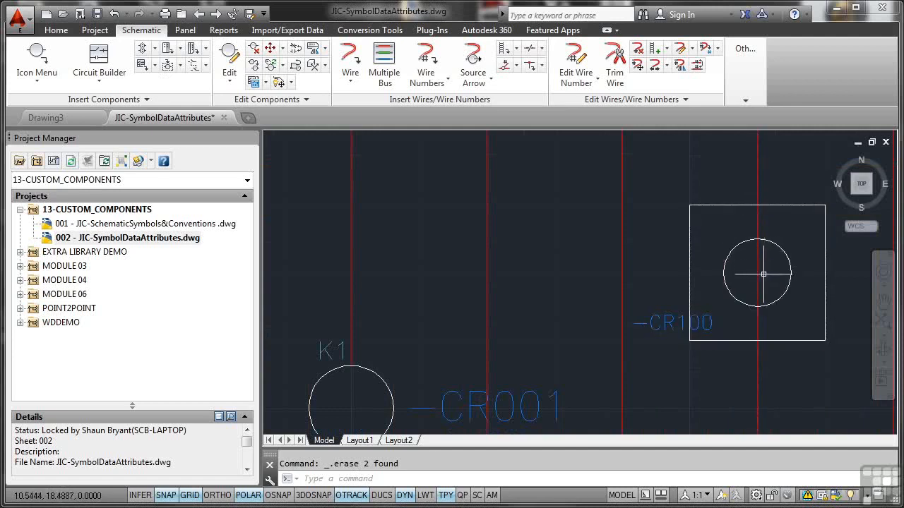
pyautogui.click(691, 266)
pyautogui.rightClick(656, 234)
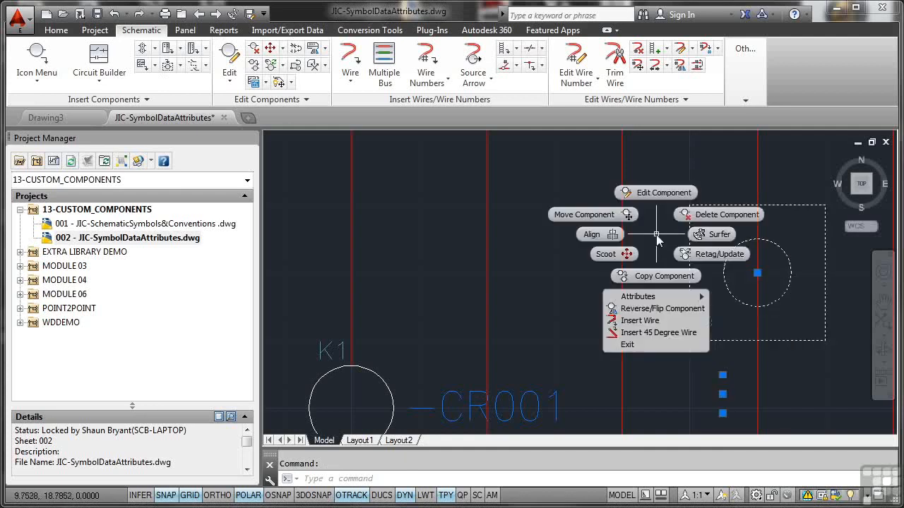
pyautogui.moveTo(660, 299)
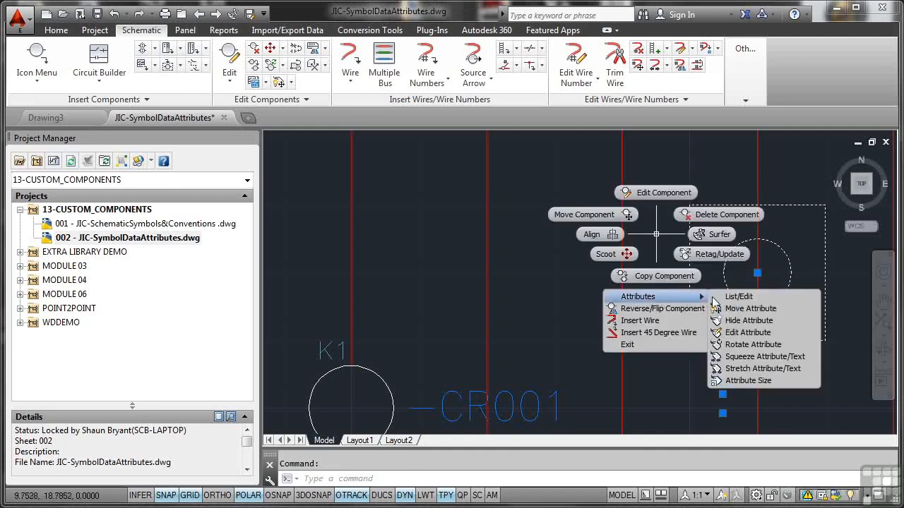
pyautogui.click(738, 297)
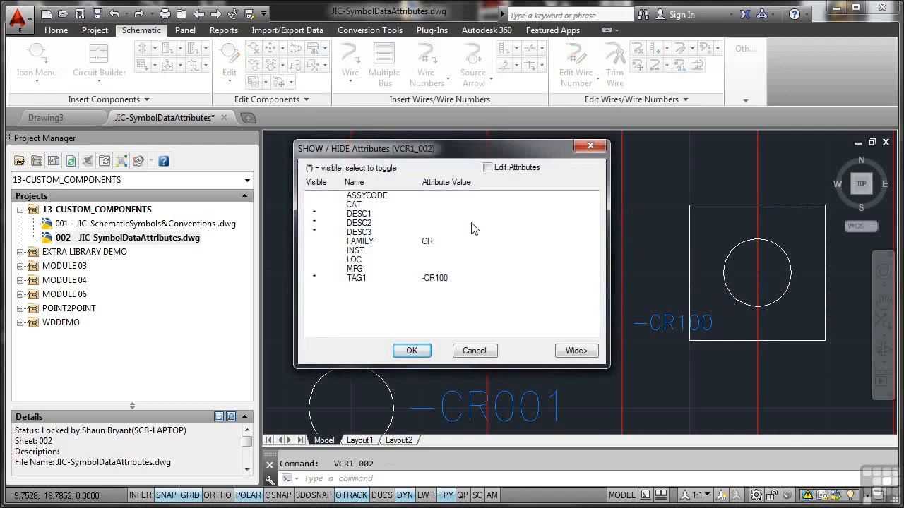
pyautogui.click(474, 351)
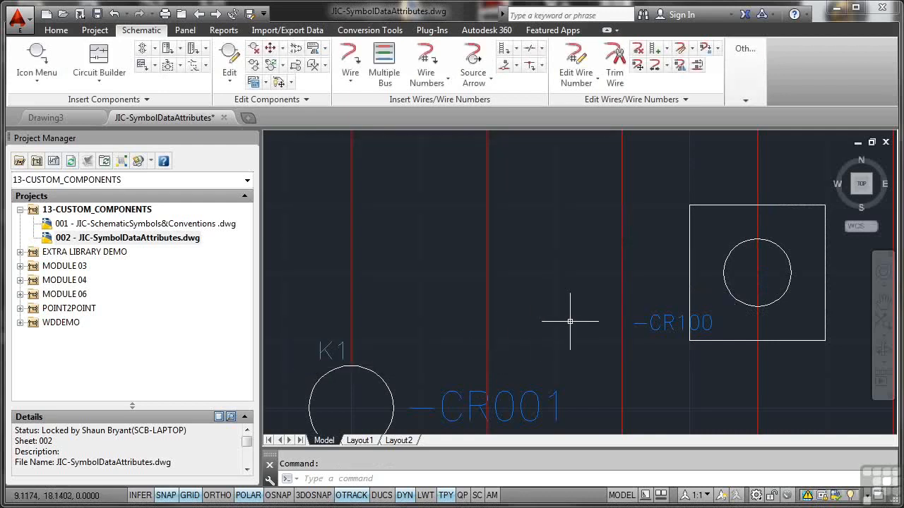